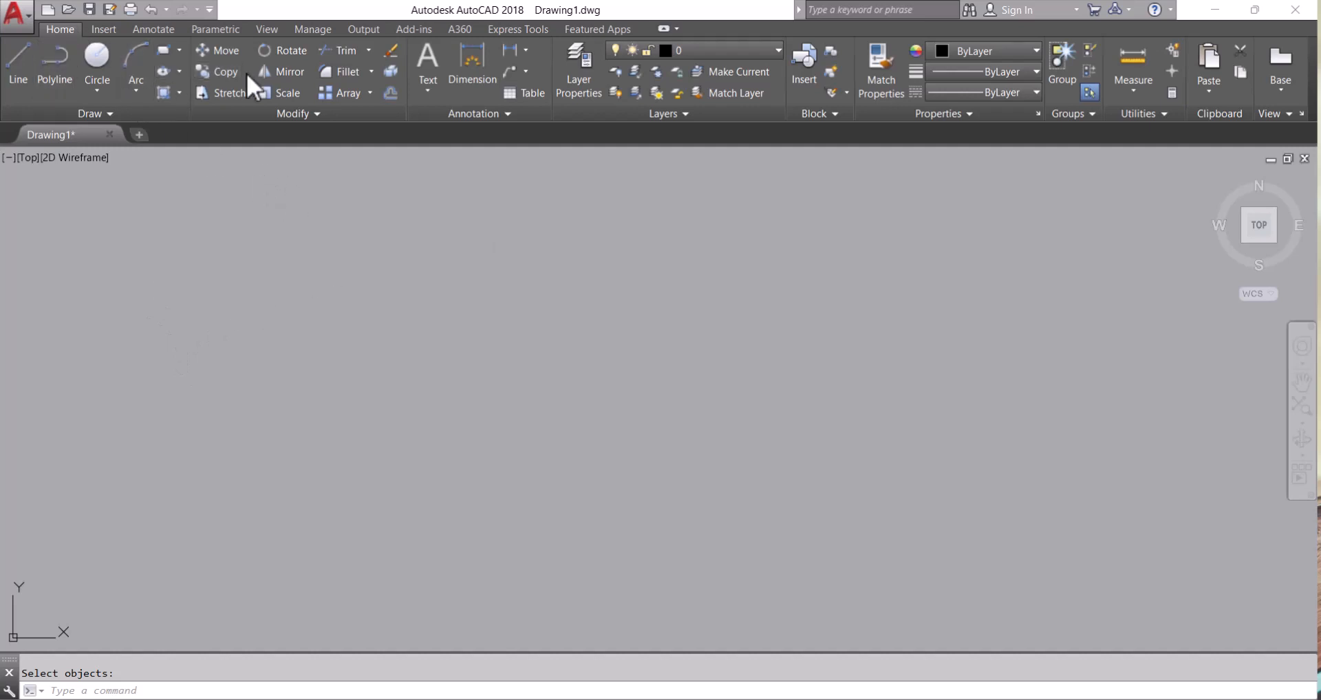
pyautogui.click(367, 51)
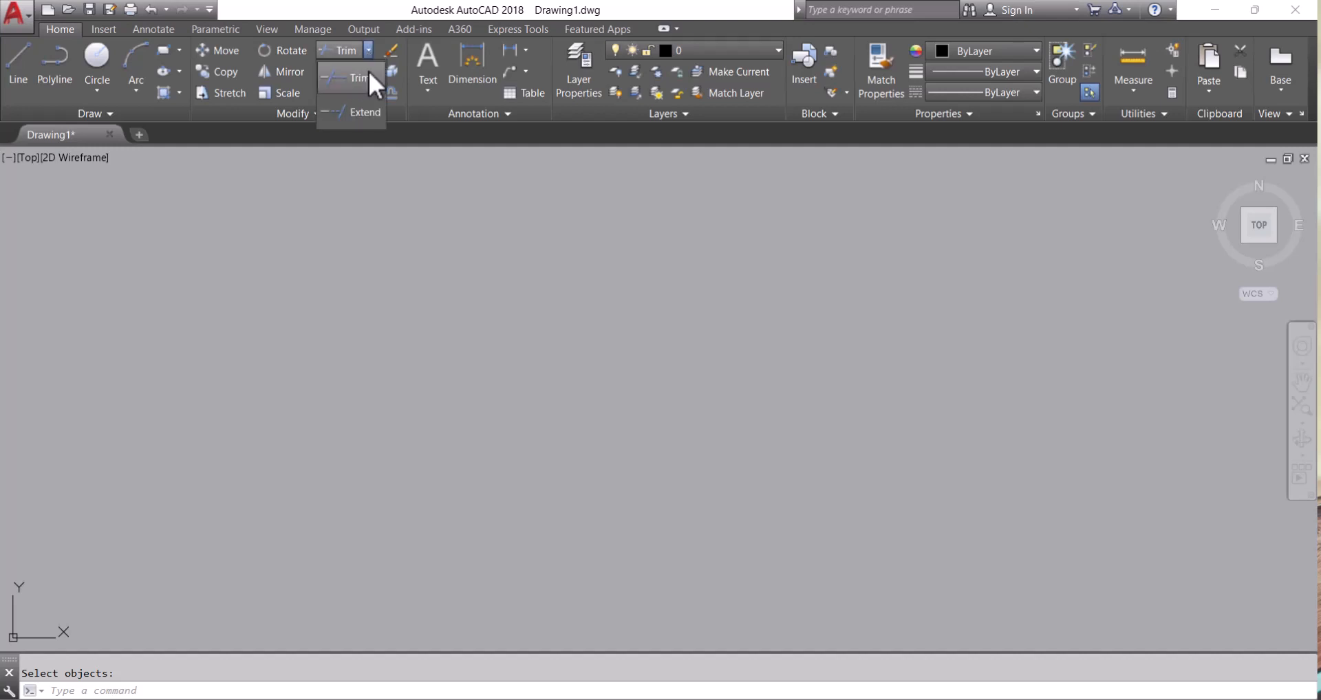
pyautogui.click(365, 113)
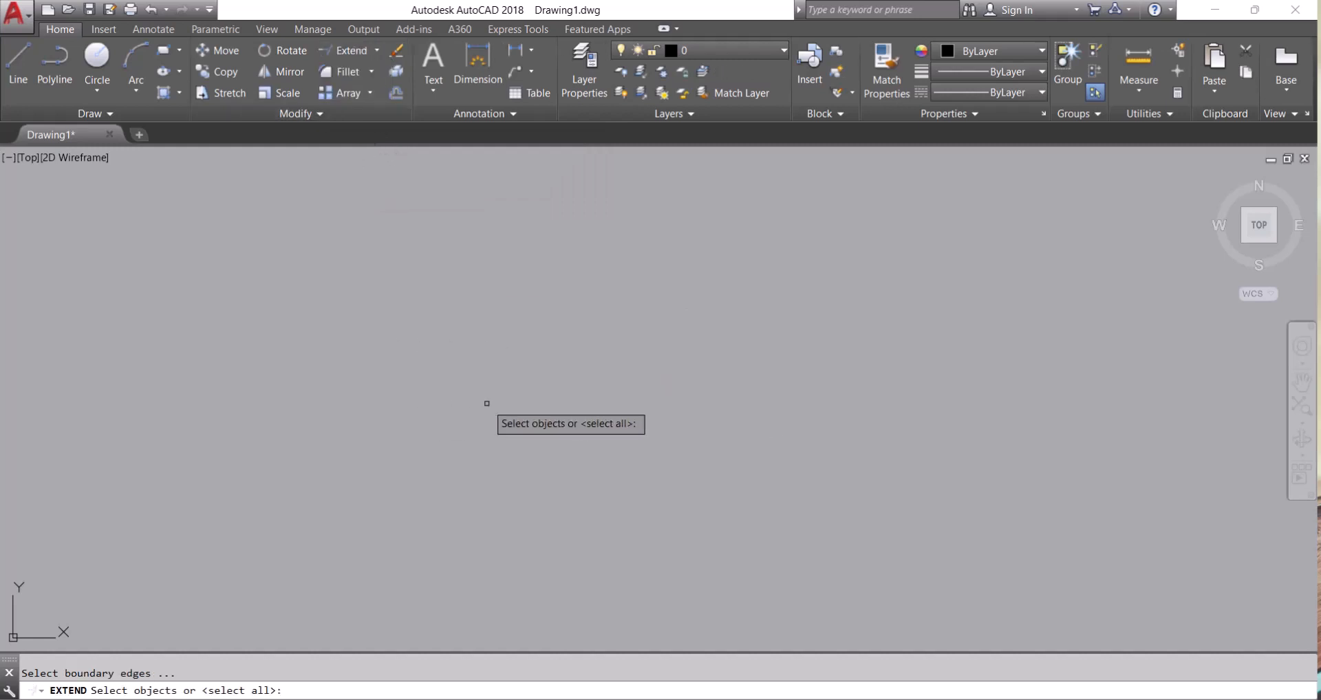
pyautogui.press('Escape')
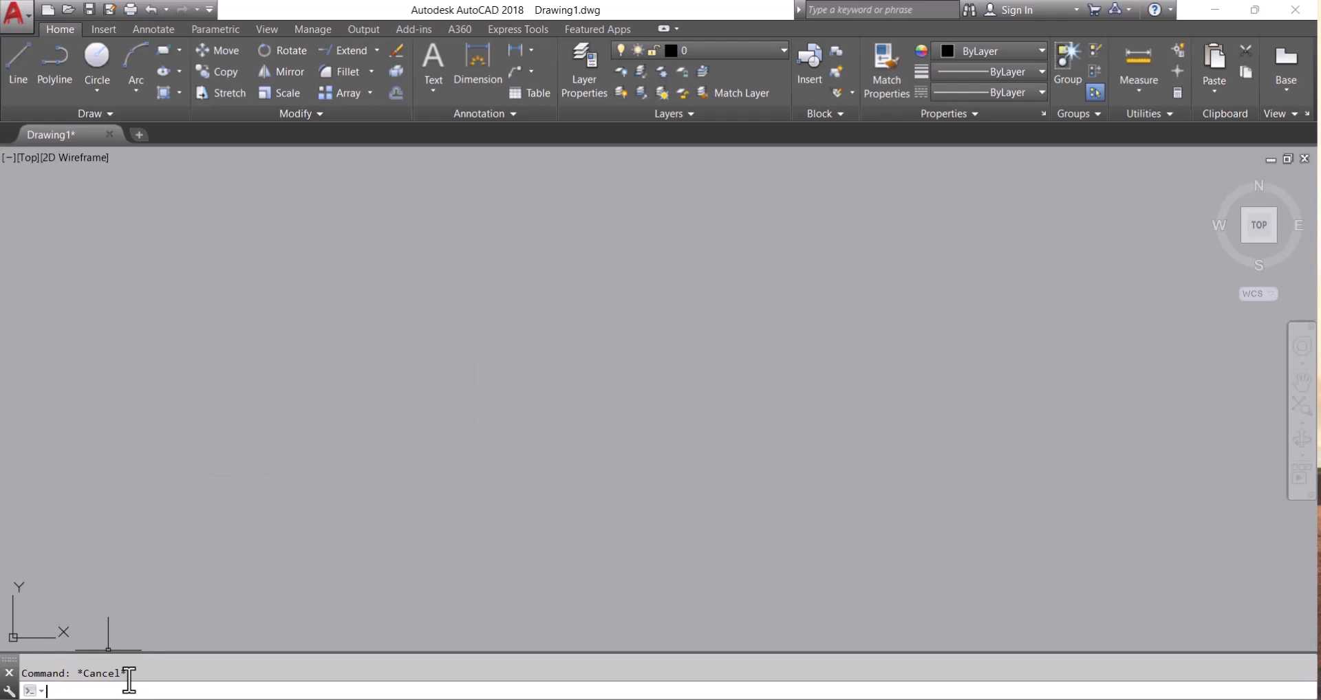
pyautogui.write('ex')
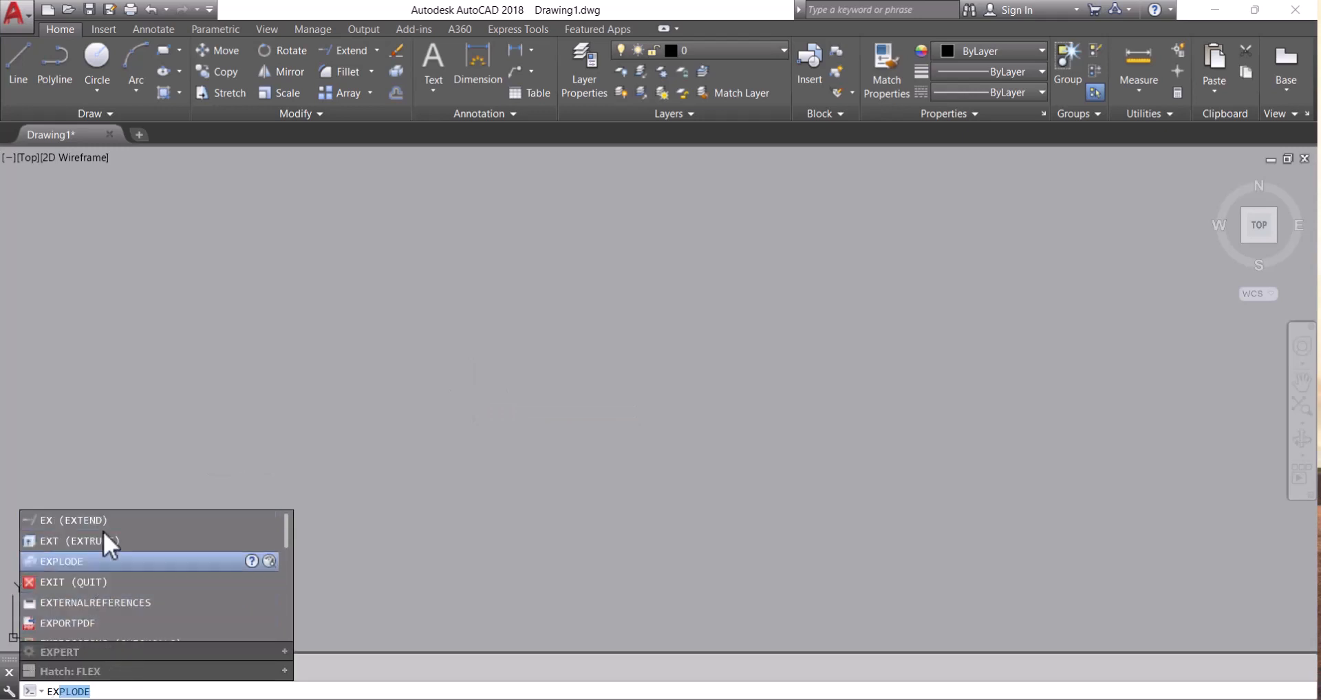
pyautogui.click(106, 520)
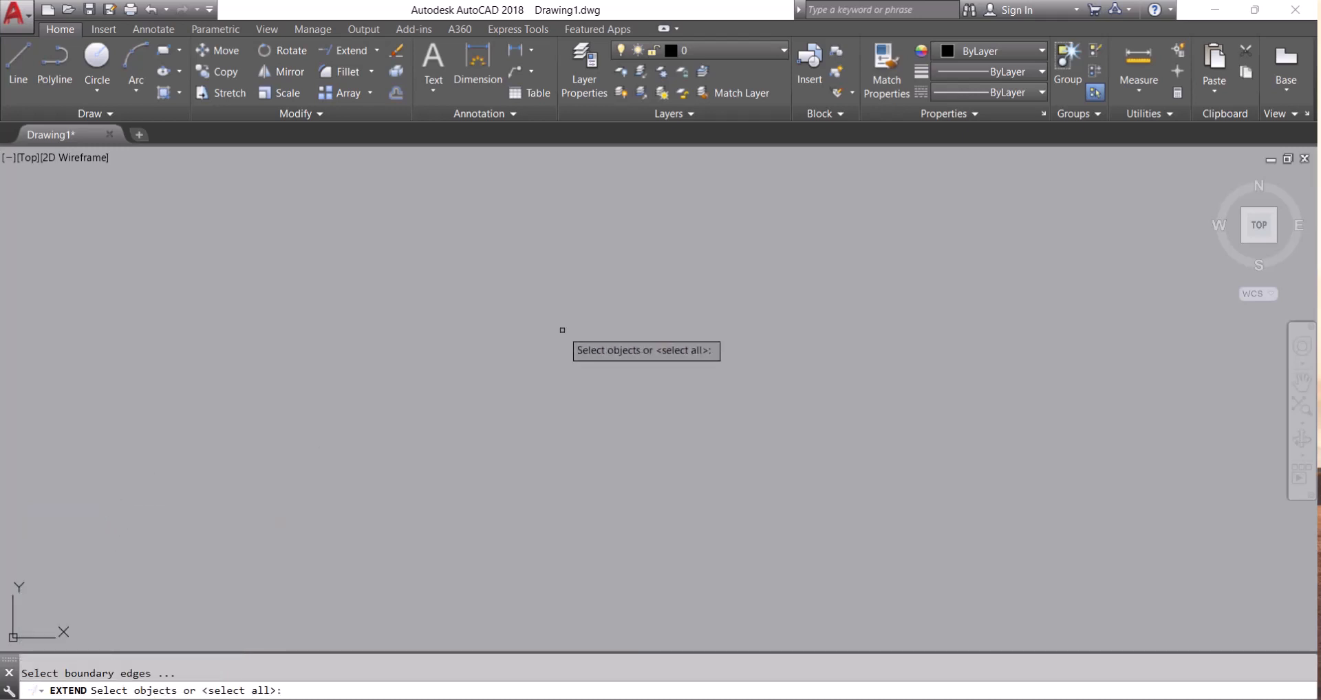
pyautogui.press('Escape')
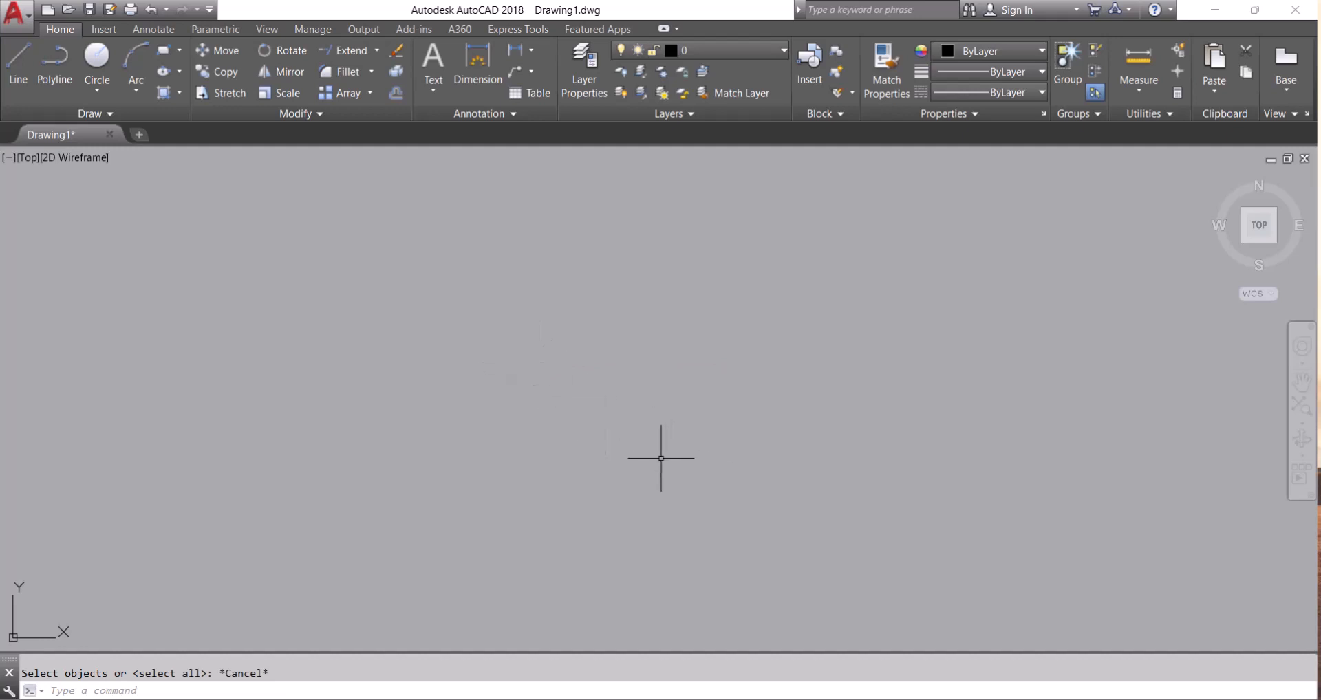
pyautogui.press('Escape')
# Draw a circle freehand near the middle of the empty drawing area.
pyautogui.write('c')
pyautogui.press('Return')
pyautogui.click(677, 344)
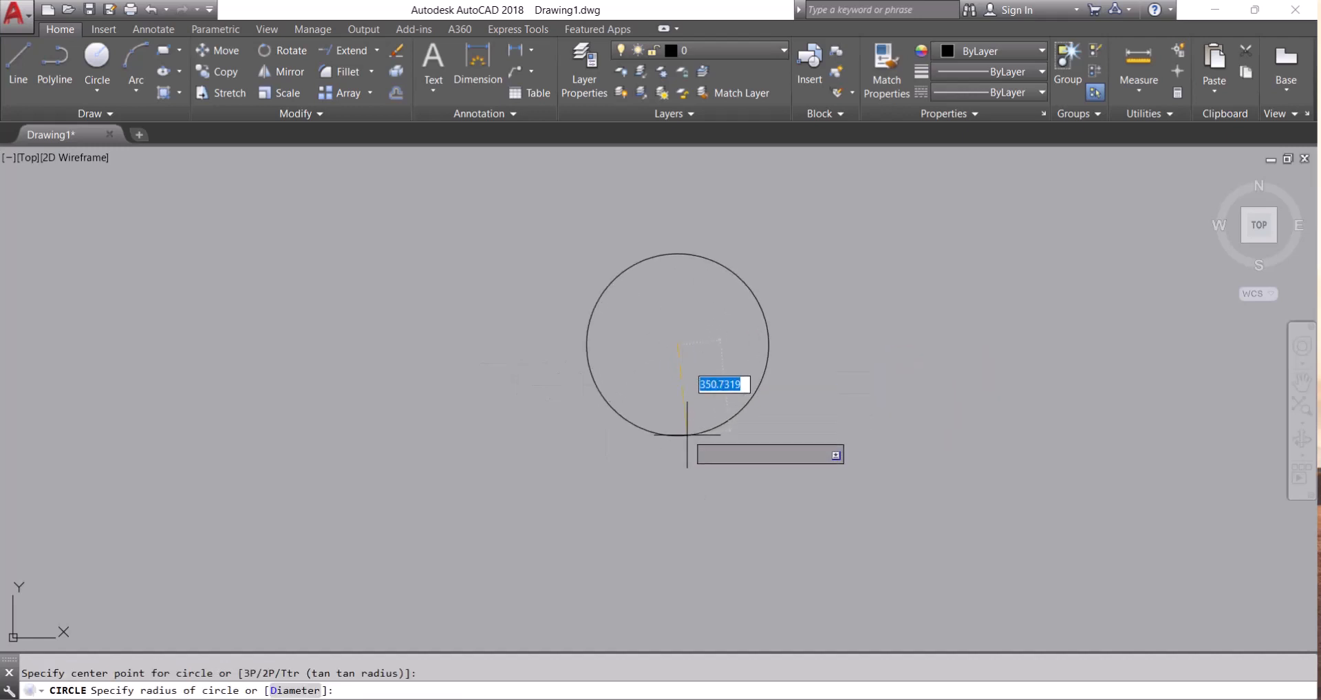
pyautogui.click(669, 467)
# With Ortho on, draw two separate horizontal lines to the left of the circle, one above the other, both stopping short of it.
pyautogui.write('l')
pyautogui.press('Return')
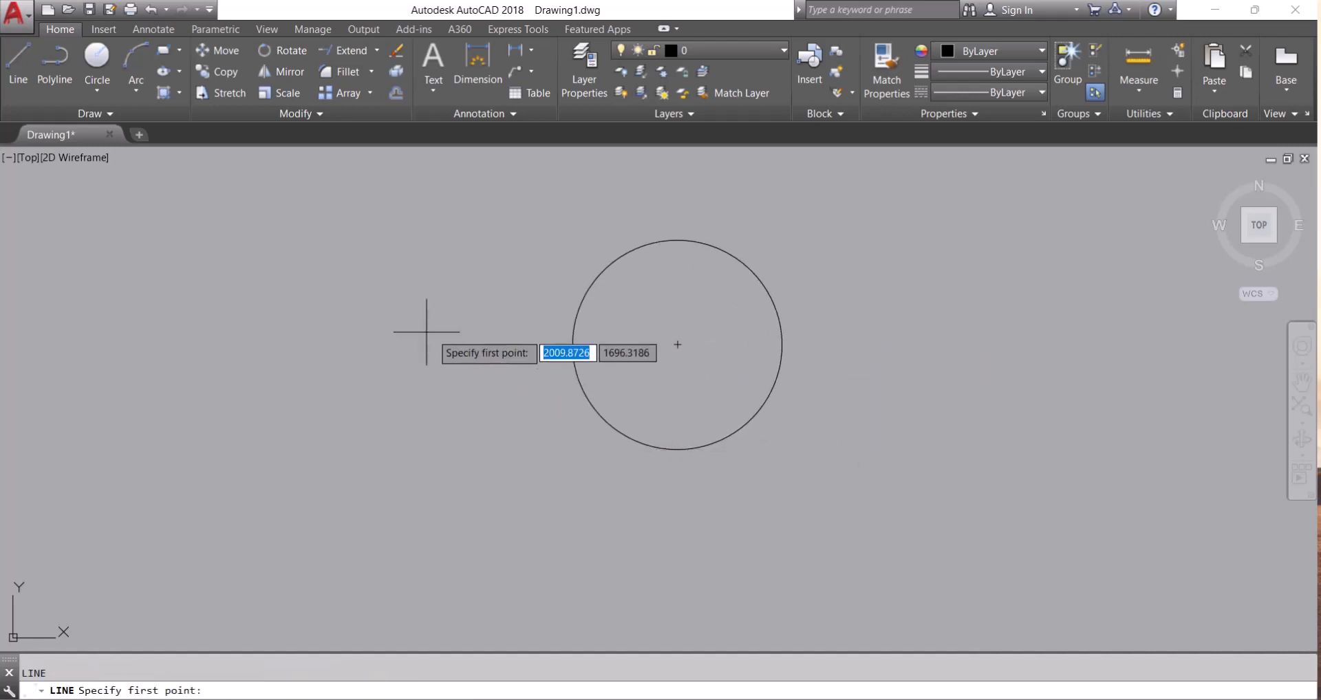
pyautogui.click(207, 309)
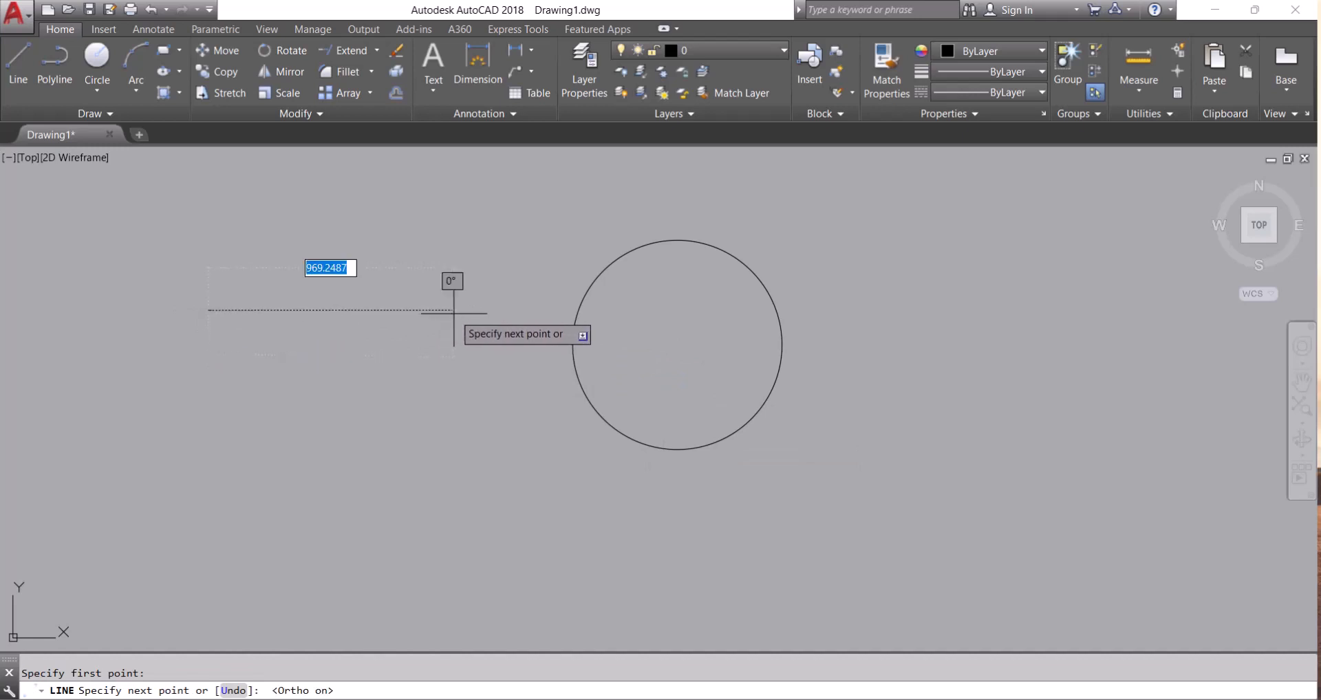
pyautogui.press('F8')
pyautogui.press('Escape')
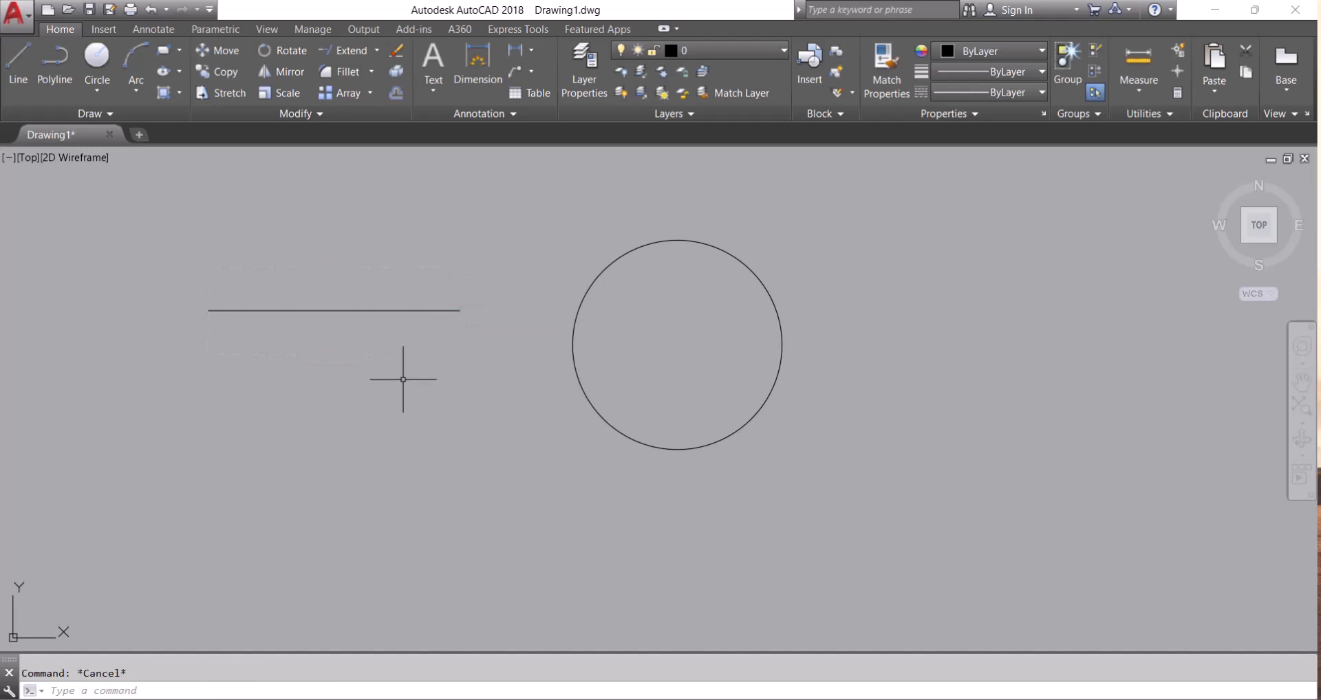
pyautogui.press('space')
pyautogui.click(195, 385)
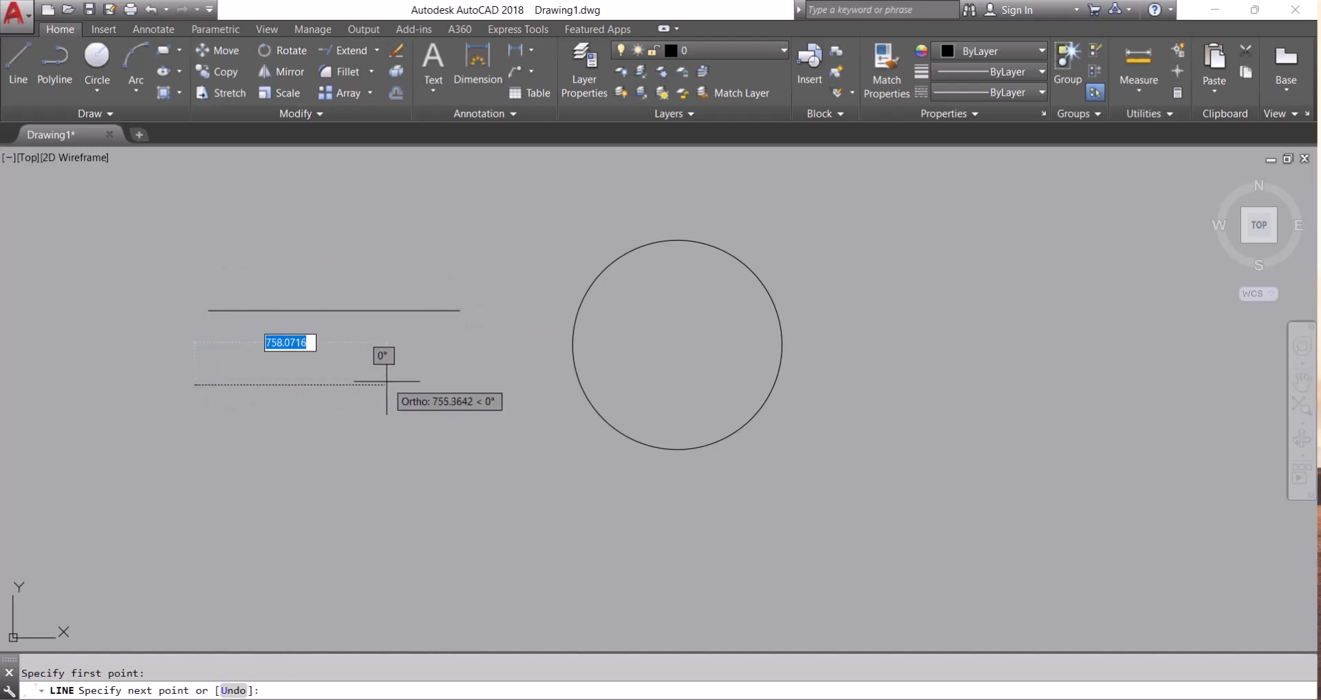
pyautogui.click(395, 382)
pyautogui.press('Escape')
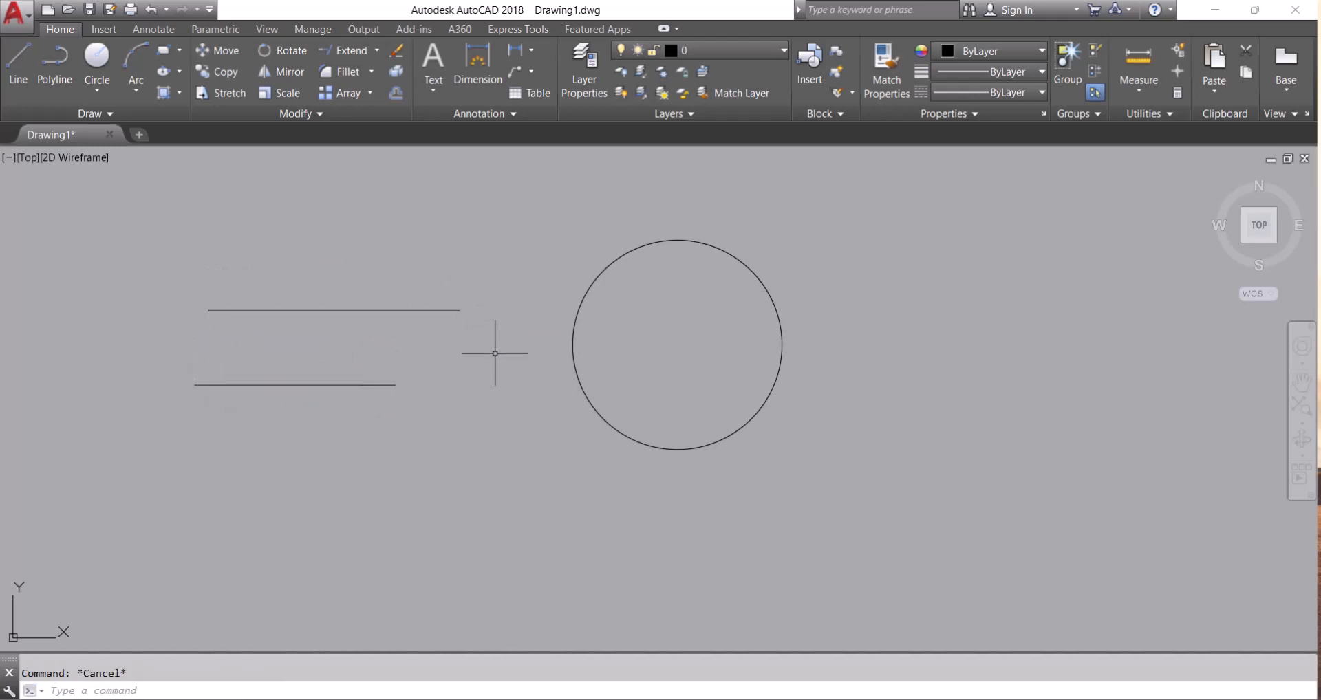
# Set the Extend command's implied edge extension mode to Extend.
pyautogui.scroll(-2, 507, 346)
pyautogui.moveTo(513, 379); pyautogui.dragTo(523, 357, button='middle')
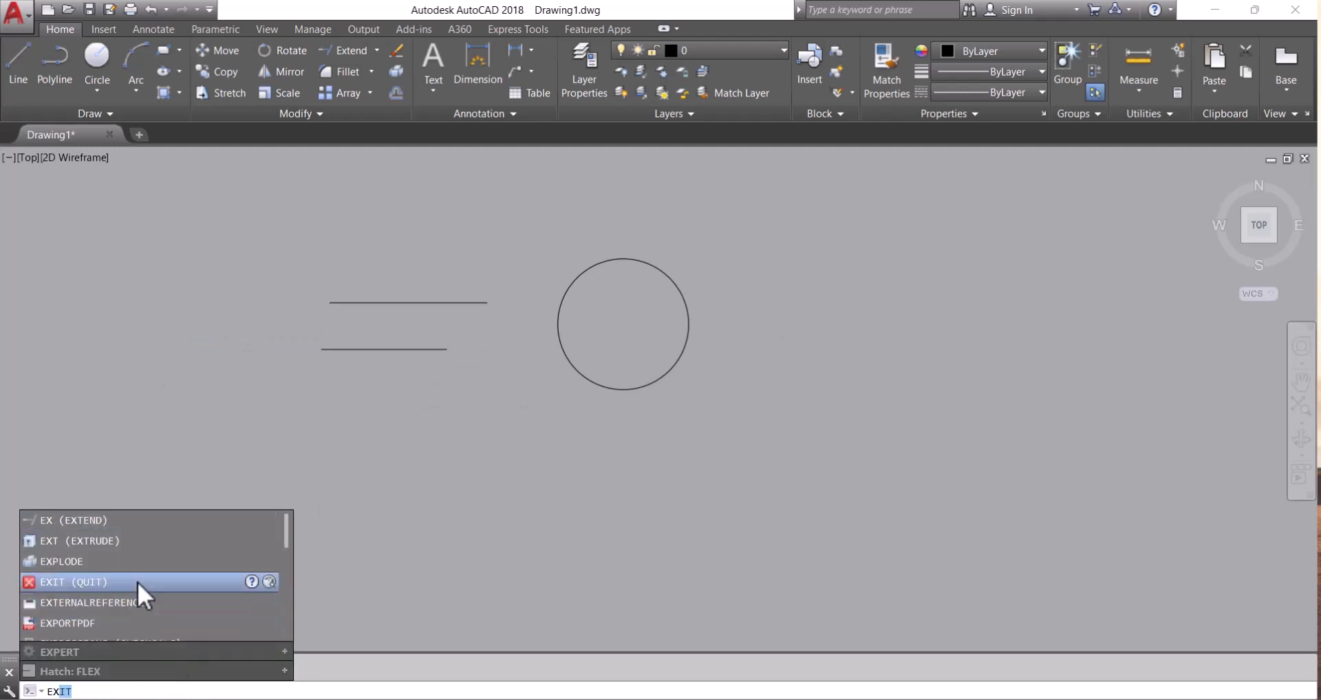
pyautogui.click(114, 521)
pyautogui.press('Return')
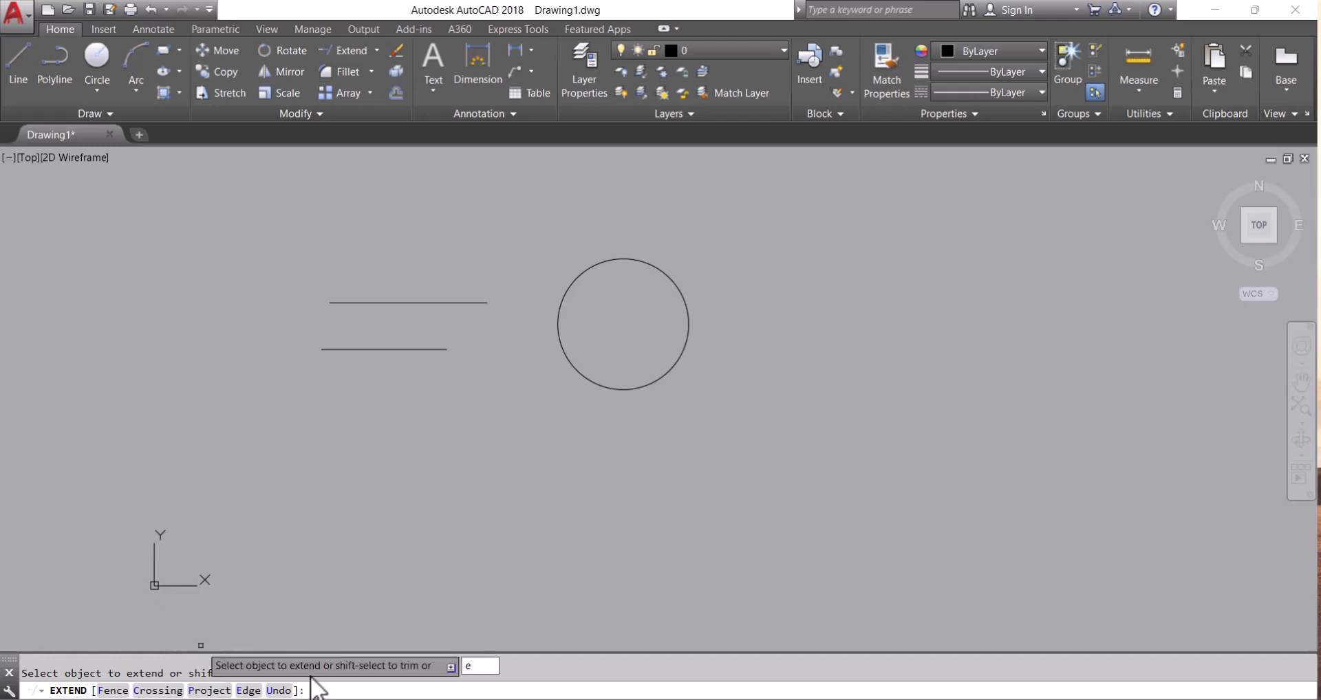
pyautogui.press('Return')
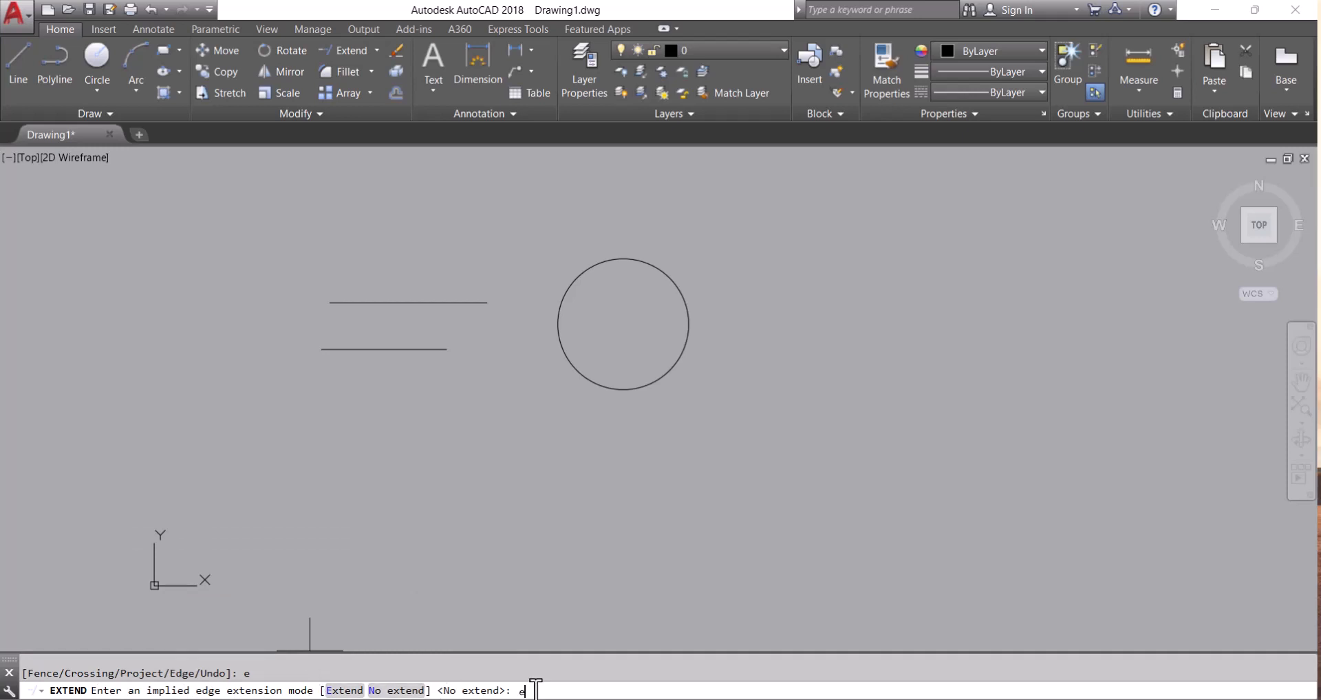
pyautogui.press('Return')
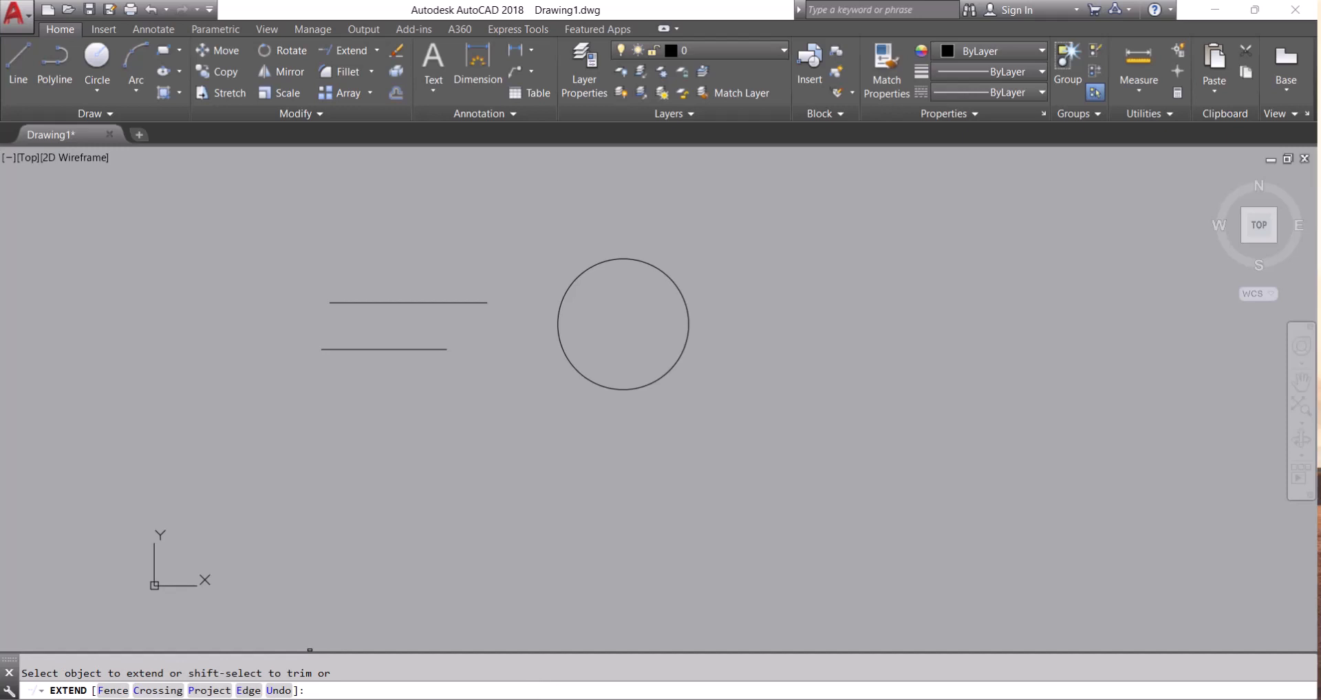
pyautogui.press('Escape')
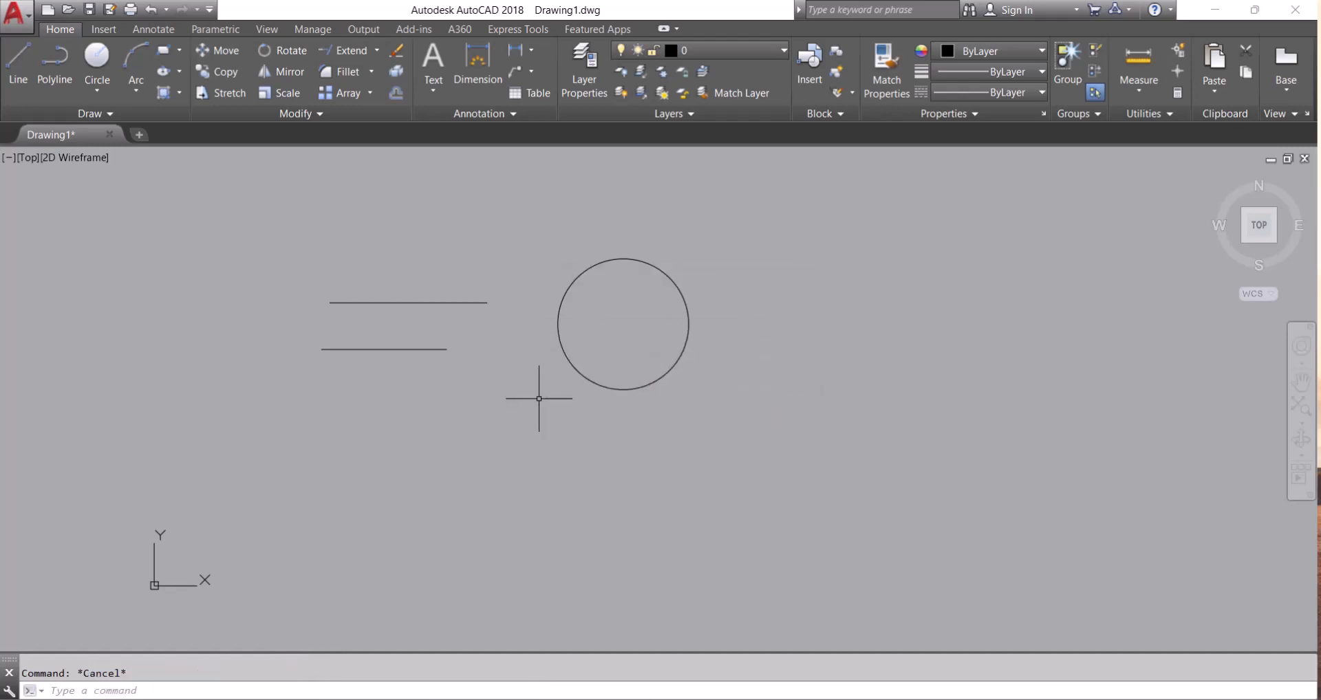
# Extend both horizontal lines to the circle, using the circle as the boundary edge.
pyautogui.write('ex')
pyautogui.press('Return')
pyautogui.click(576, 371)
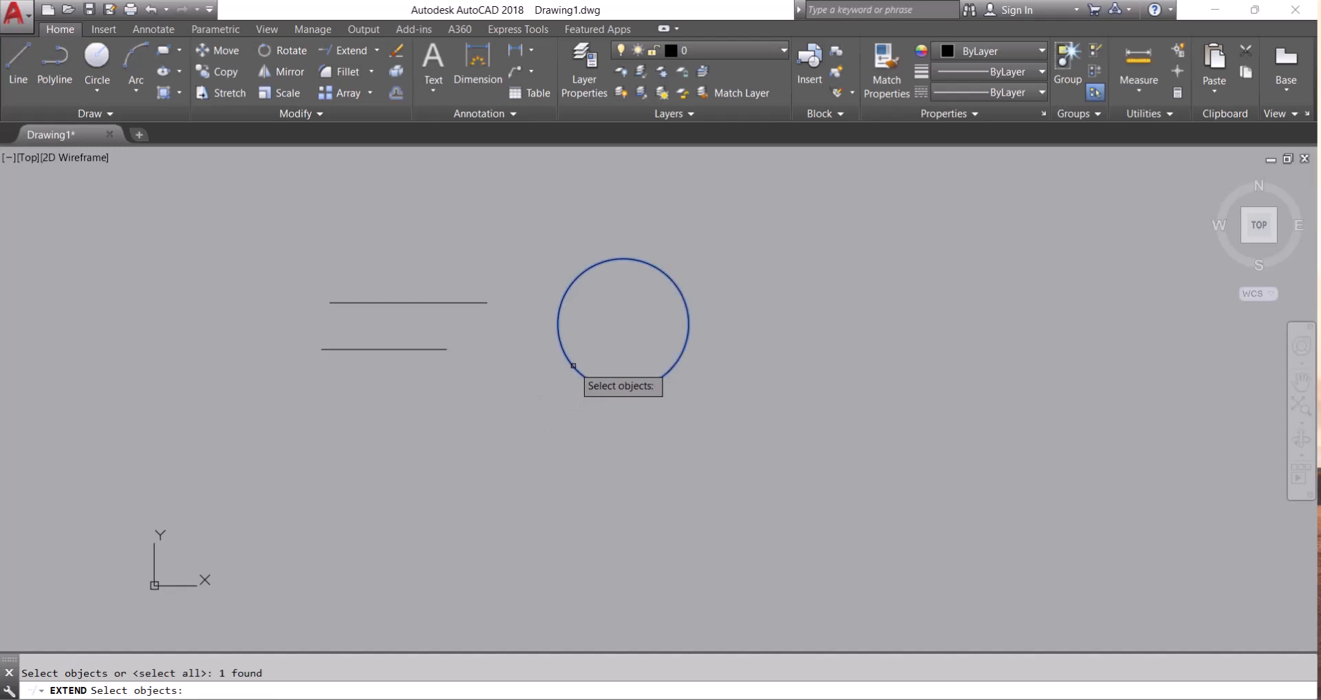
pyautogui.press('Return')
pyautogui.click(447, 385)
pyautogui.click(392, 274)
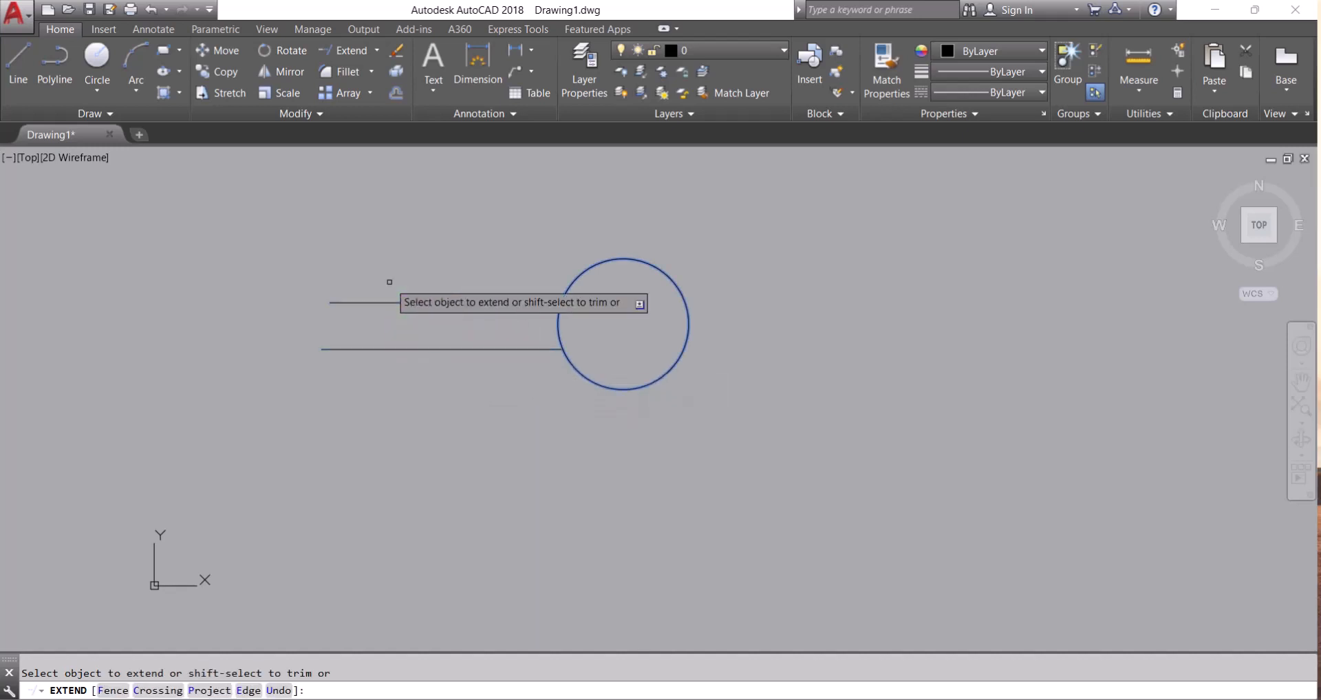
pyautogui.scroll(5, 509, 311)
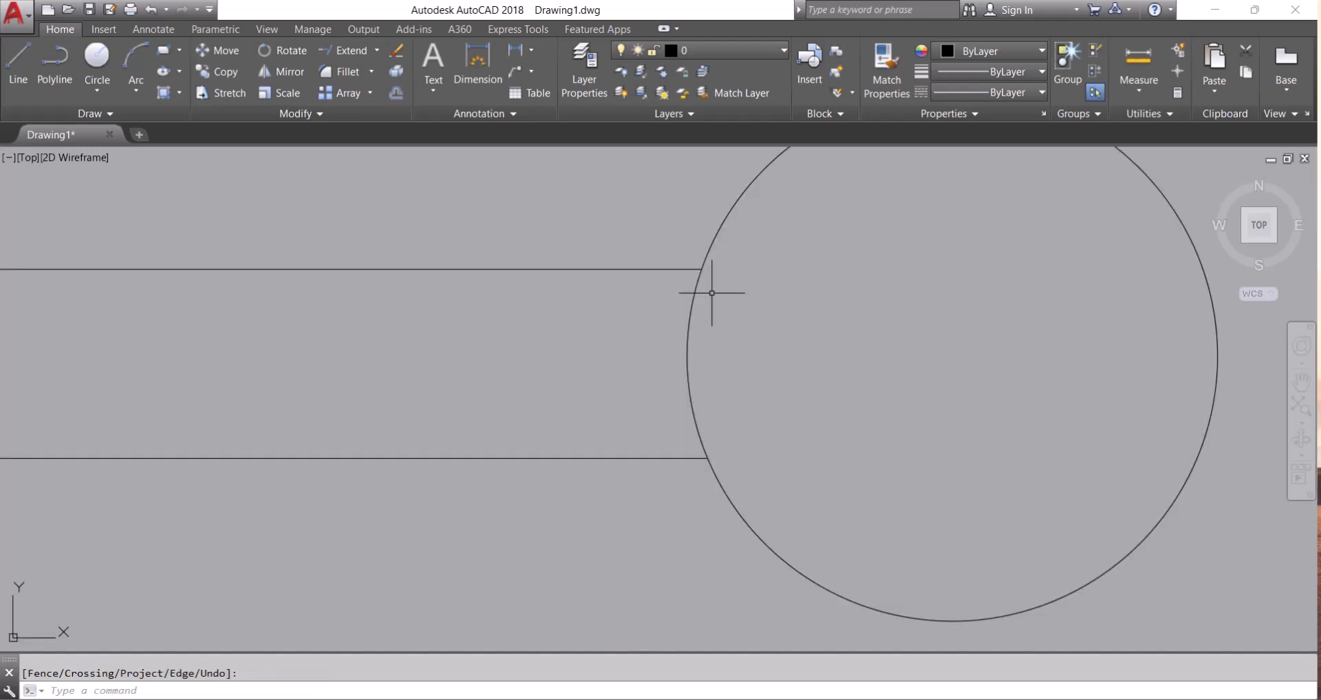
pyautogui.scroll(-2, 711, 293)
pyautogui.moveTo(707, 286); pyautogui.dragTo(530, 342, button='middle')
pyautogui.scroll(-2, 619, 323)
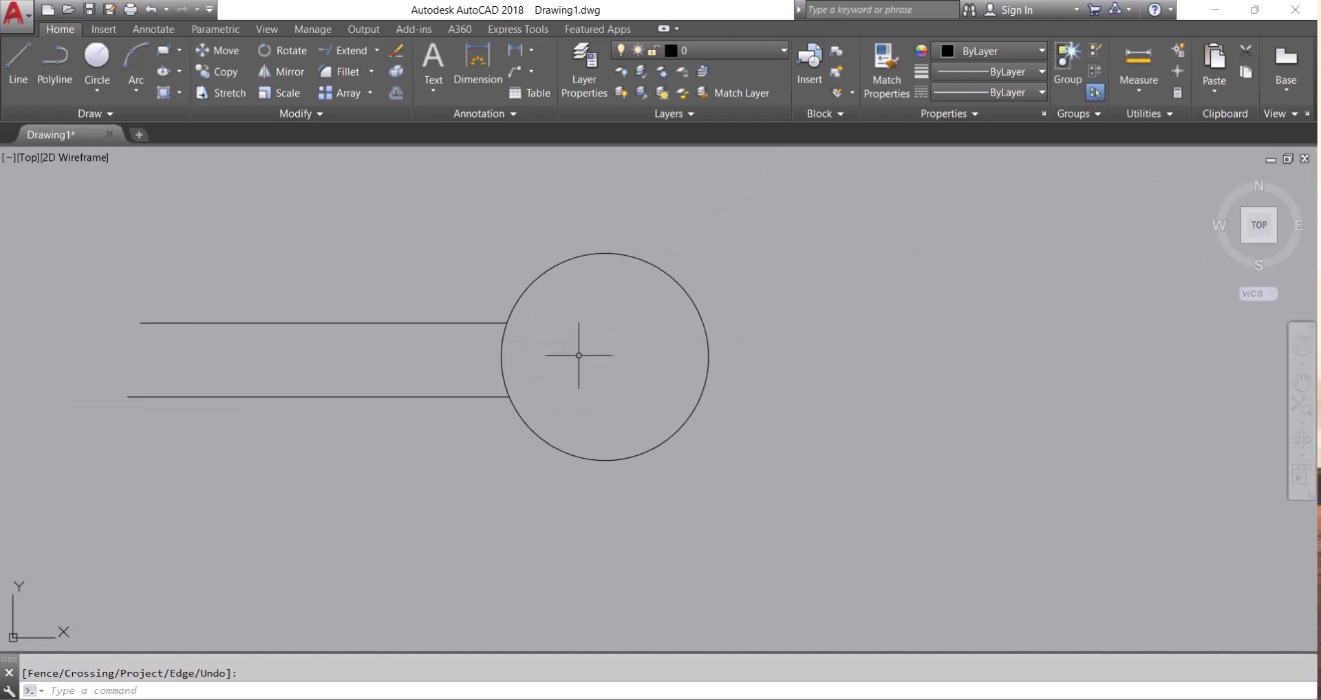
pyautogui.press('Escape')
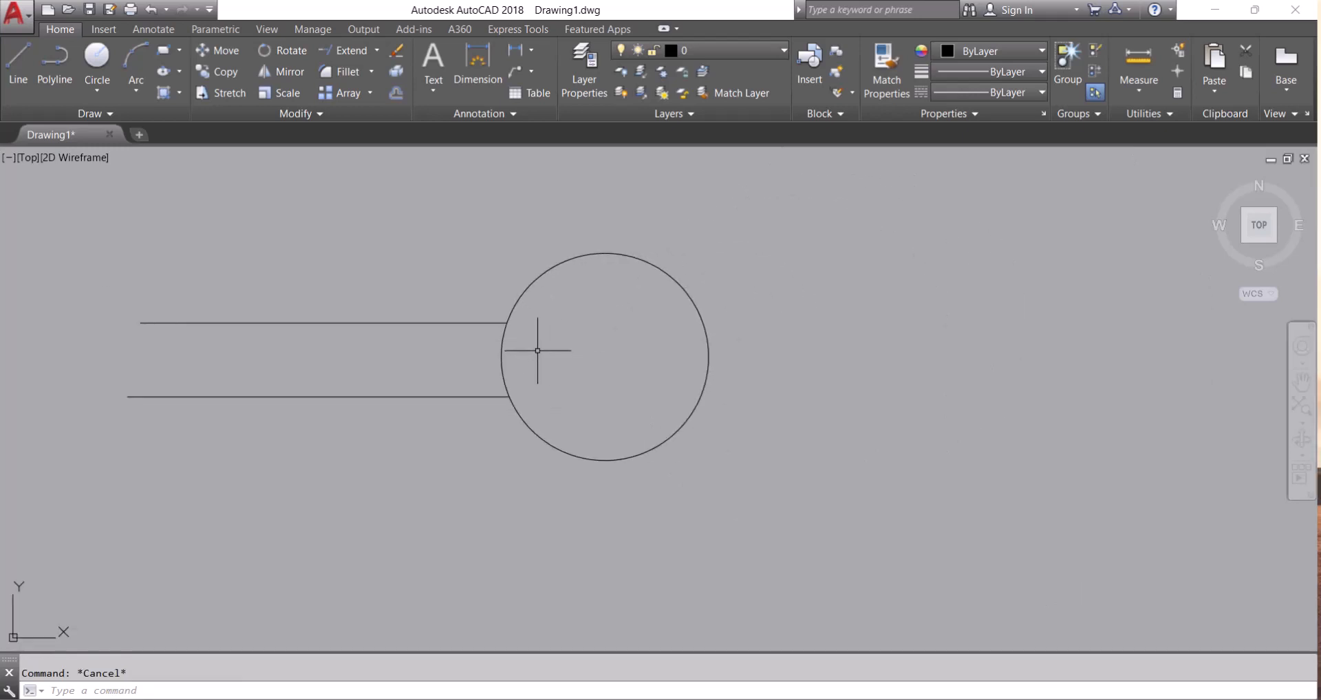
pyautogui.scroll(-4, 576, 368)
pyautogui.press('Escape')
pyautogui.moveTo(634, 382)
pyautogui.mouseDown(button='middle')
pyautogui.moveTo(607, 374)
pyautogui.moveTo(555, 392)
pyautogui.mouseUp(button='middle')
pyautogui.scroll(2, 601, 394)
pyautogui.write('l')
pyautogui.press('Return')
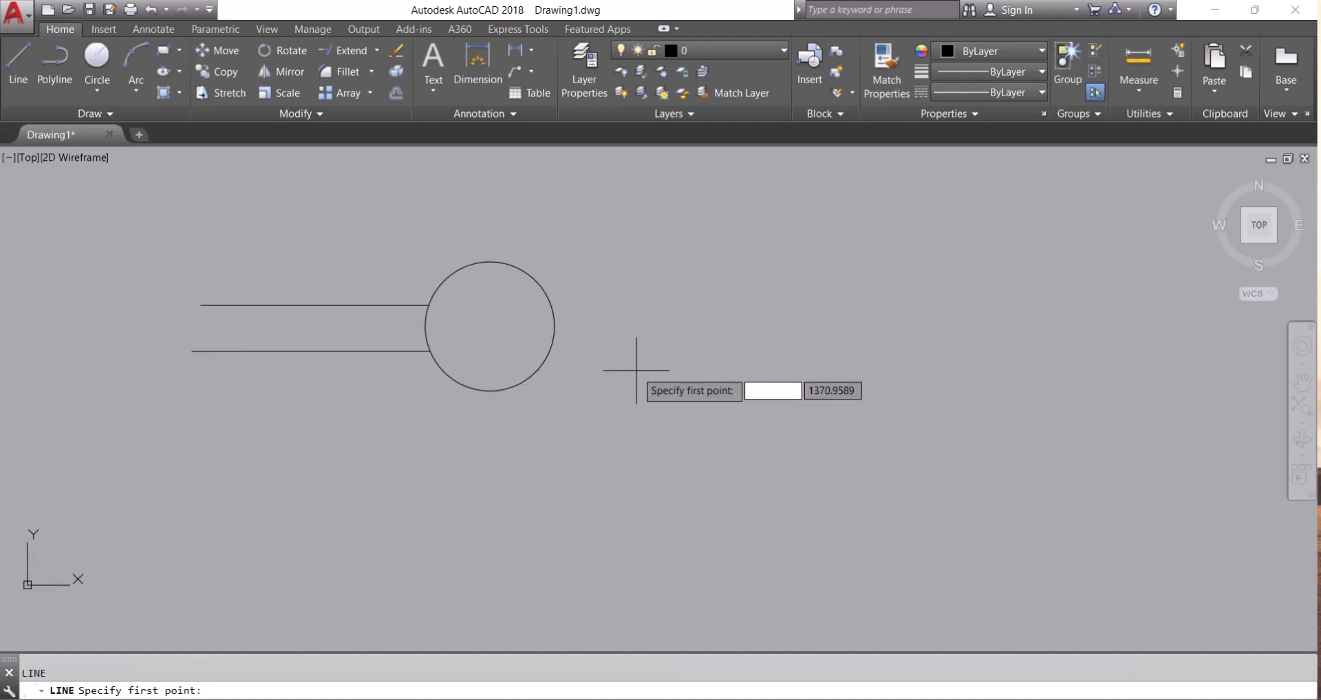
pyautogui.press('Escape')
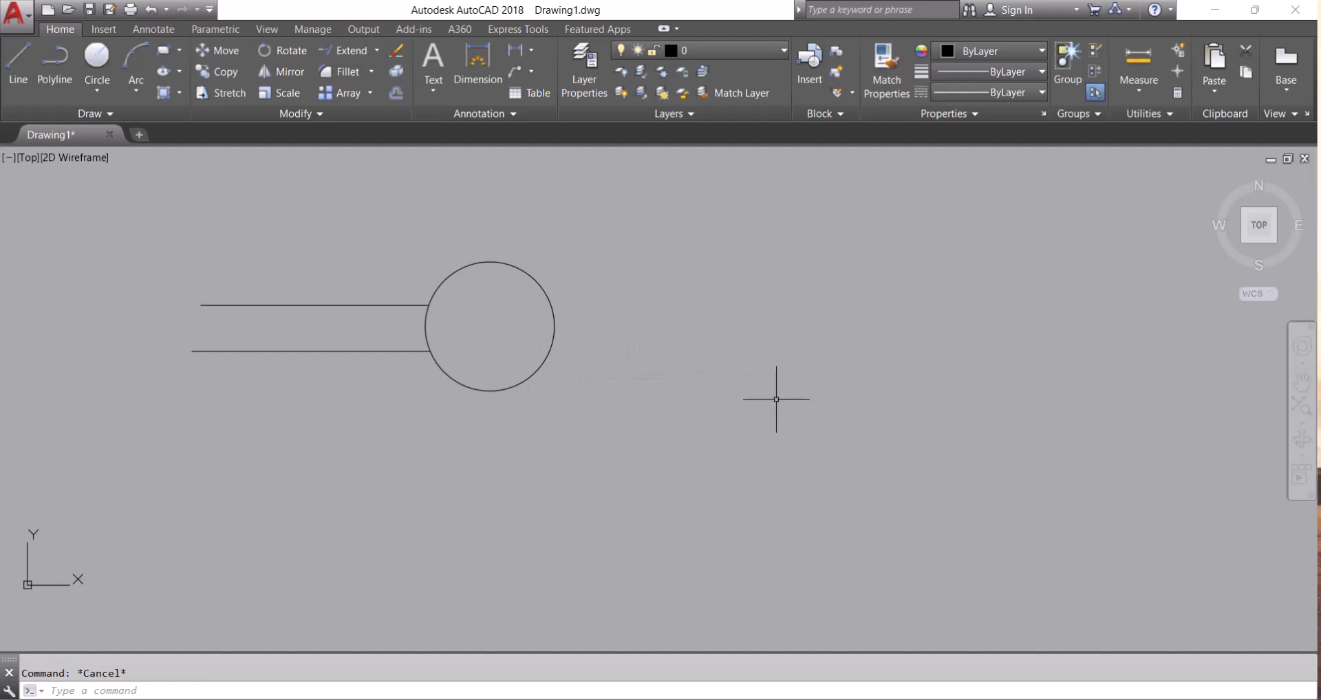
# Draw a horizontal line about 2100 units long to the right of the circle, slightly above its centre.
pyautogui.write('l')
pyautogui.press('Return')
pyautogui.click(703, 269)
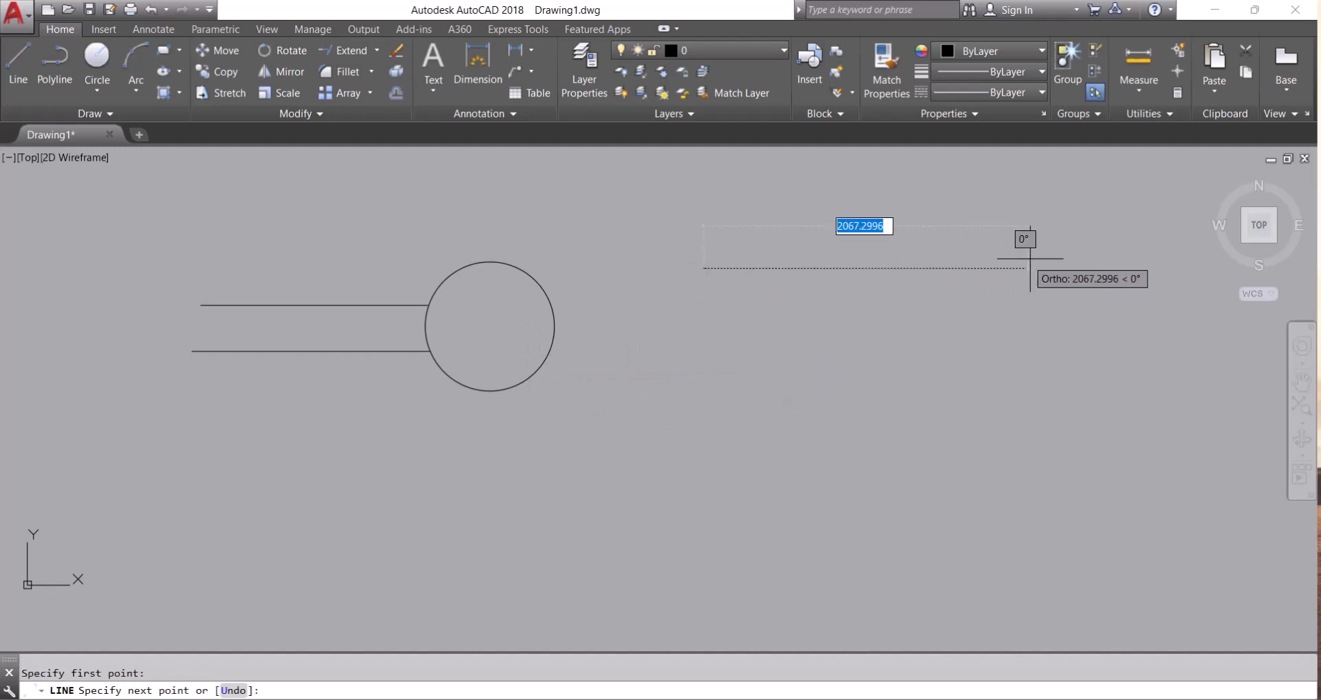
pyautogui.click(1035, 269)
pyautogui.press('Escape')
# Draw three separate vertical lines side by side beneath the new horizontal line, leaving a gap between each one and that line.
pyautogui.write('l')
pyautogui.press('Return')
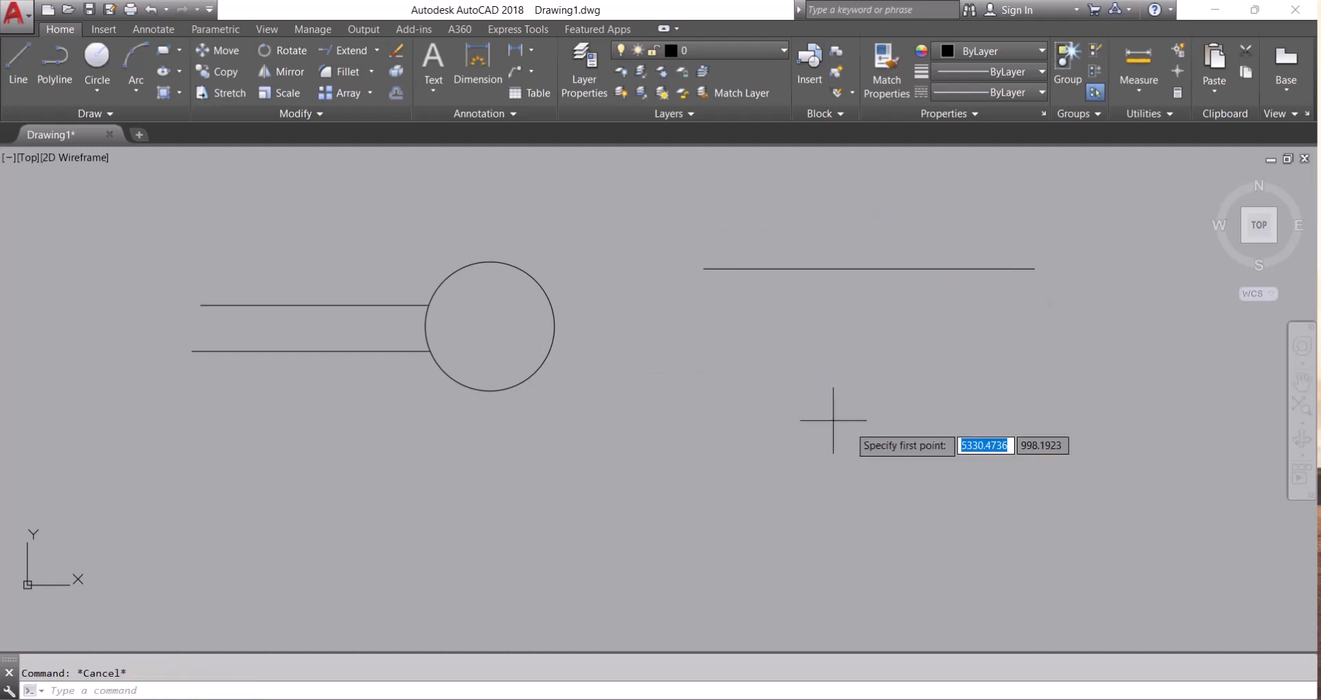
pyautogui.click(760, 335)
pyautogui.click(761, 568)
pyautogui.press('Escape')
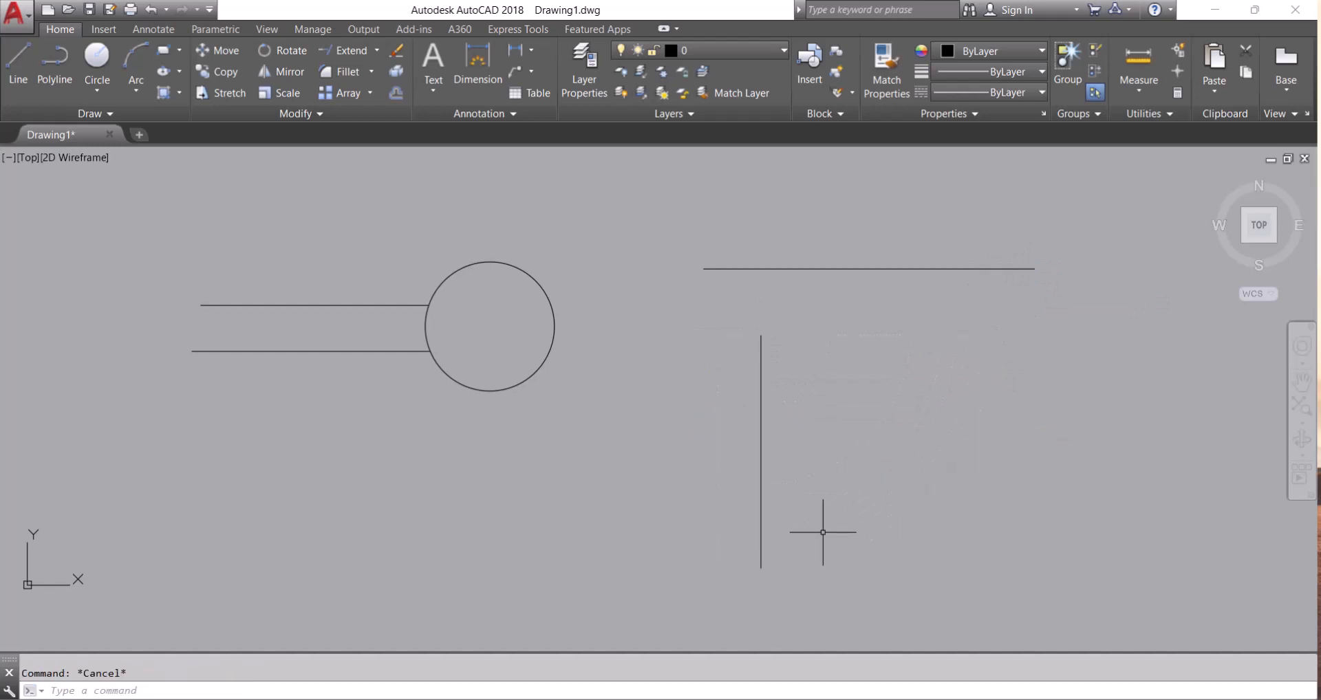
pyautogui.write('l')
pyautogui.press('Return')
pyautogui.click(876, 520)
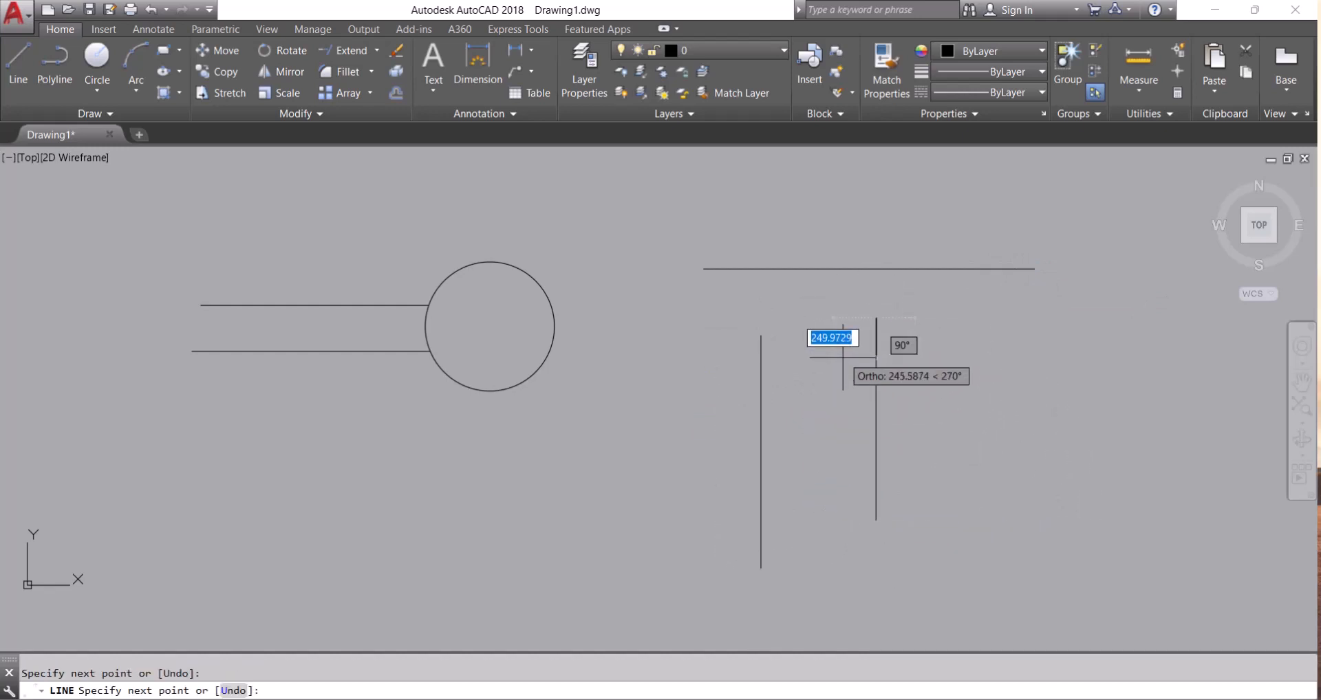
pyautogui.click(851, 317)
pyautogui.press('Escape')
pyautogui.write('l')
pyautogui.press('Return')
pyautogui.click(995, 553)
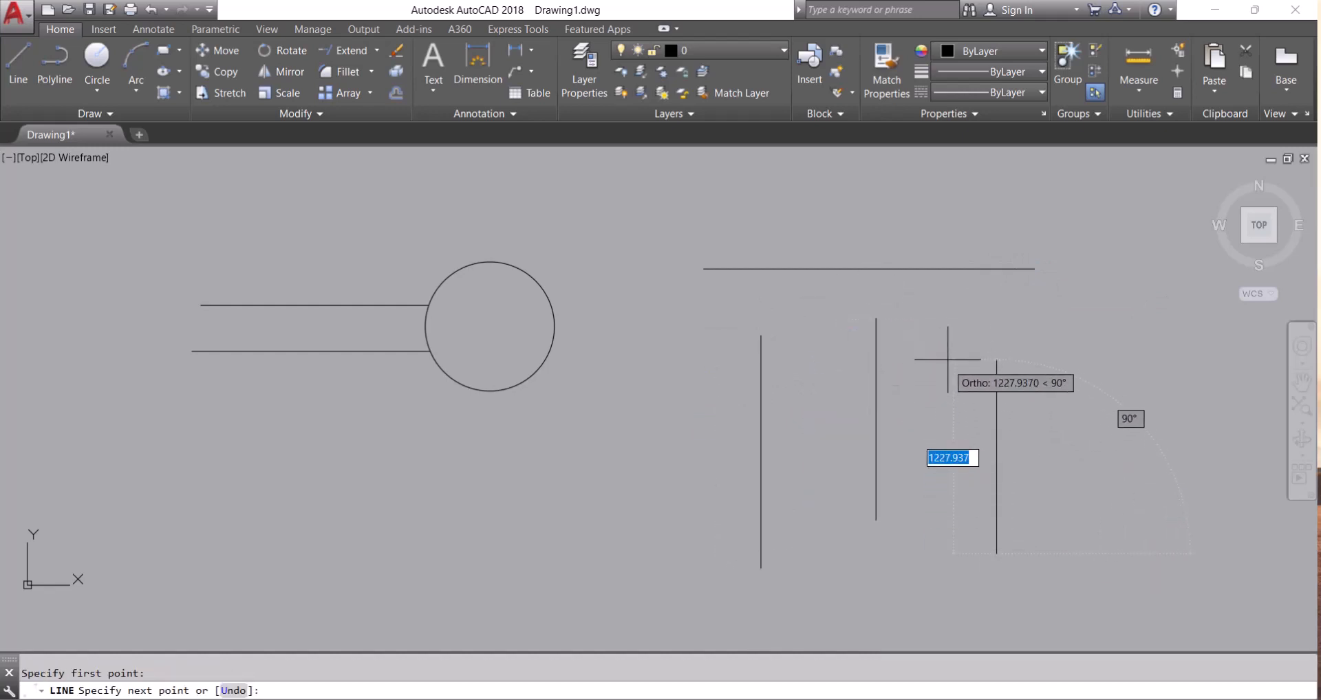
pyautogui.click(963, 338)
pyautogui.press('Escape')
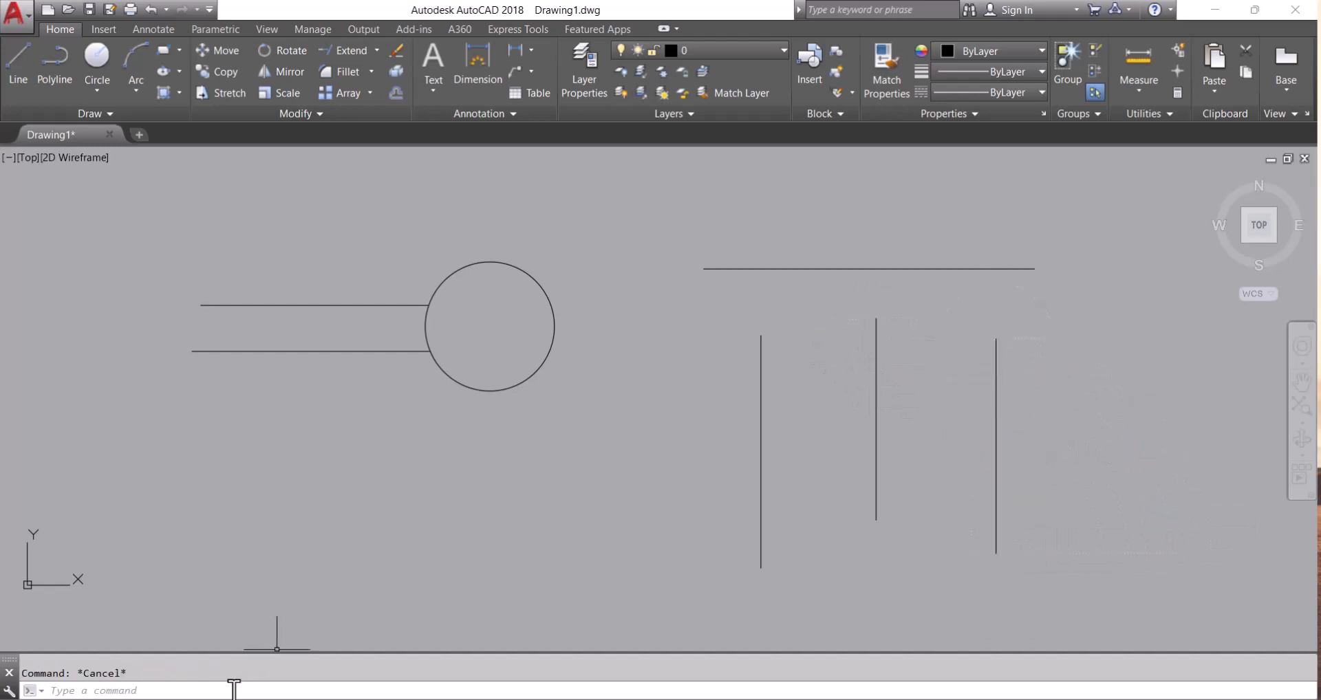
# Extend the three vertical lines up to the horizontal line above them, picking them together with a crossing selection near their upper ends.
pyautogui.write('ex')
pyautogui.press('Return')
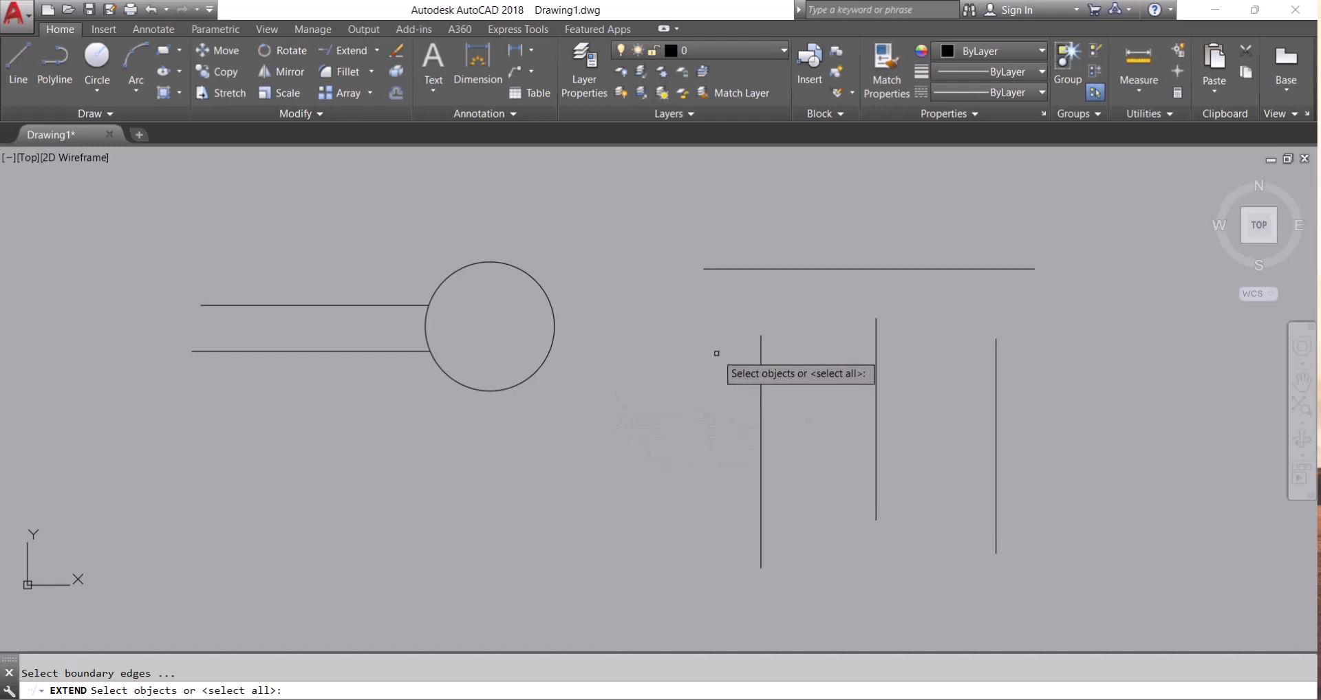
pyautogui.click(765, 268)
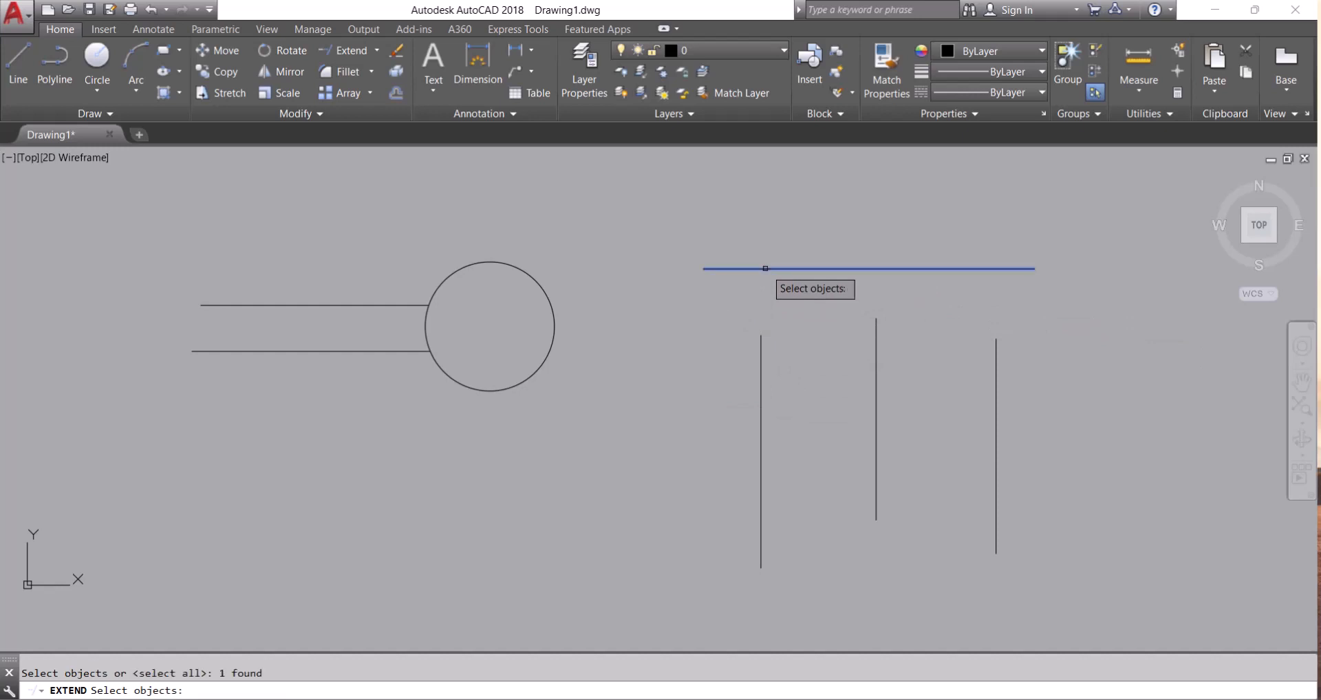
pyautogui.press('Return')
pyautogui.click(1030, 391)
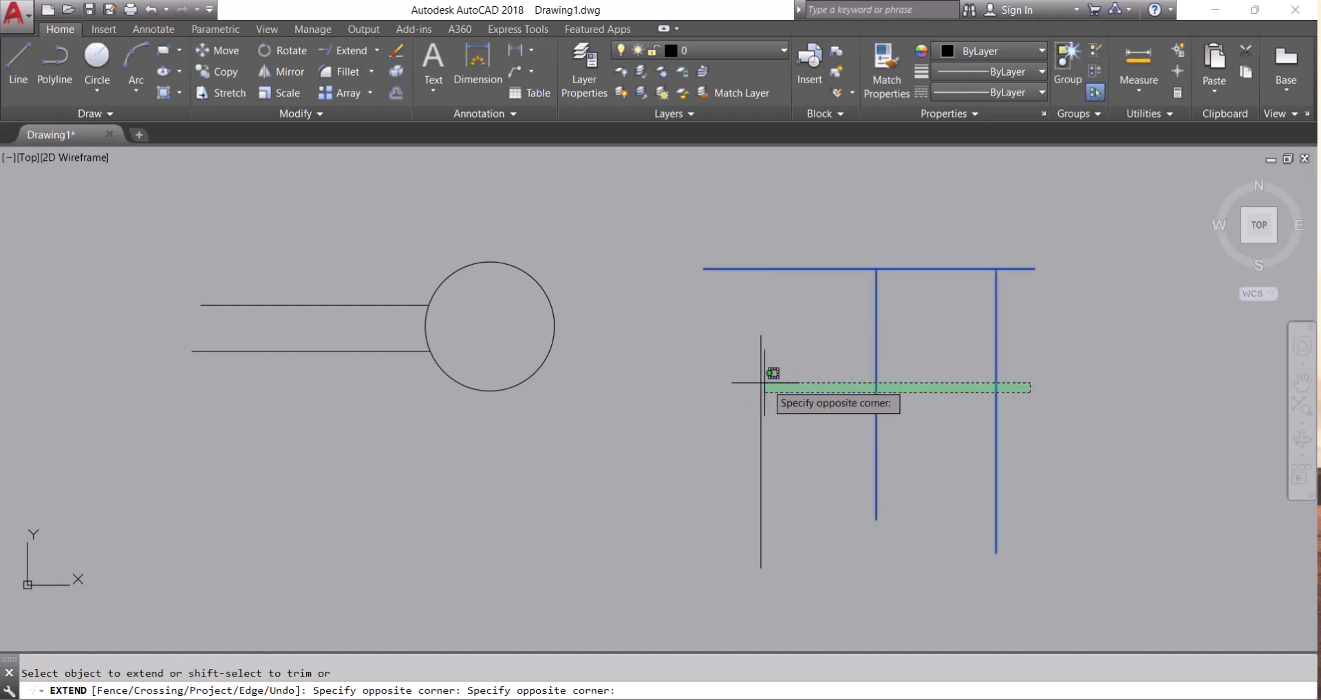
pyautogui.click(721, 392)
pyautogui.click(1019, 359)
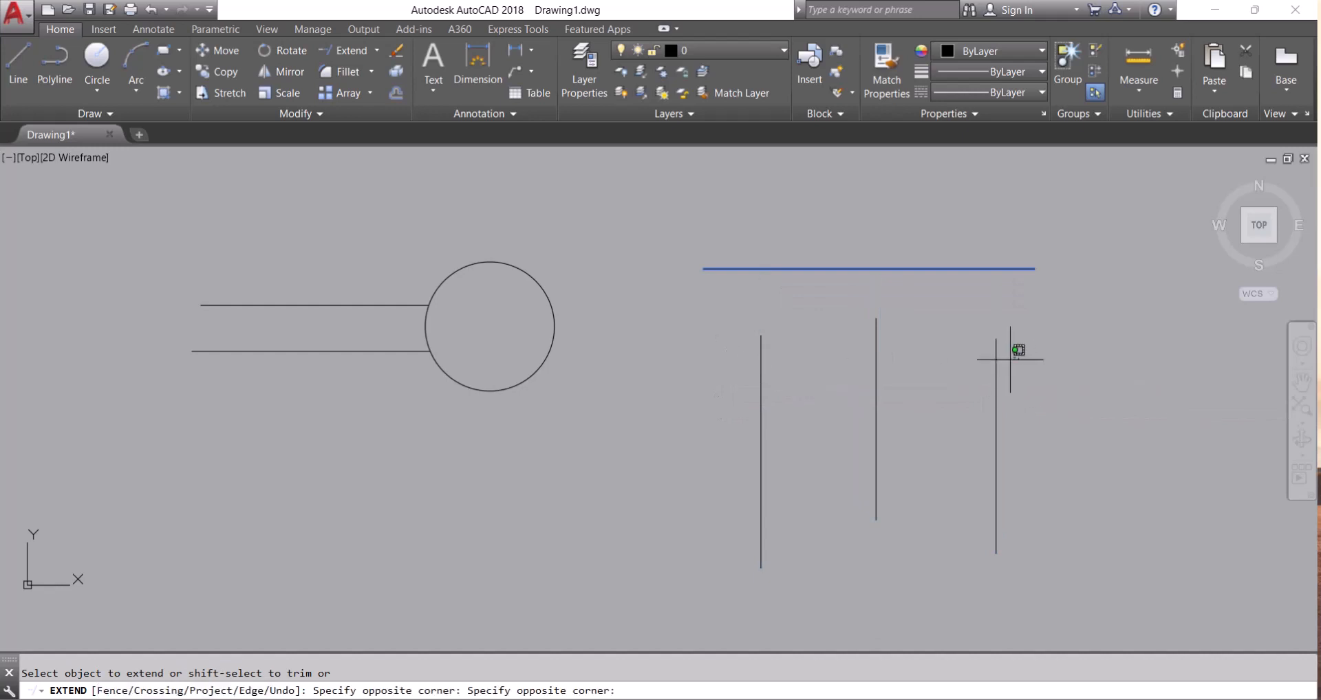
pyautogui.click(746, 330)
pyautogui.press('Return')
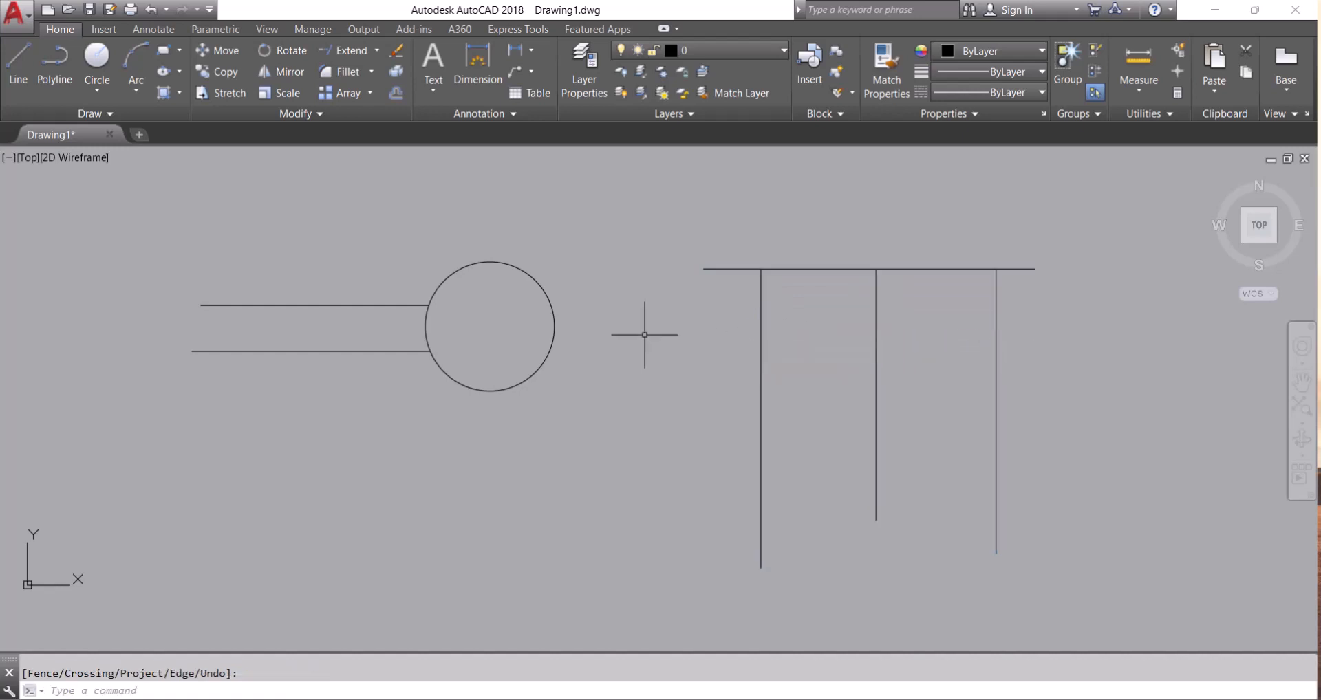
pyautogui.moveTo(885, 353)
pyautogui.mouseDown(button='middle')
pyautogui.moveTo(899, 323)
pyautogui.moveTo(828, 313)
pyautogui.mouseUp(button='middle')
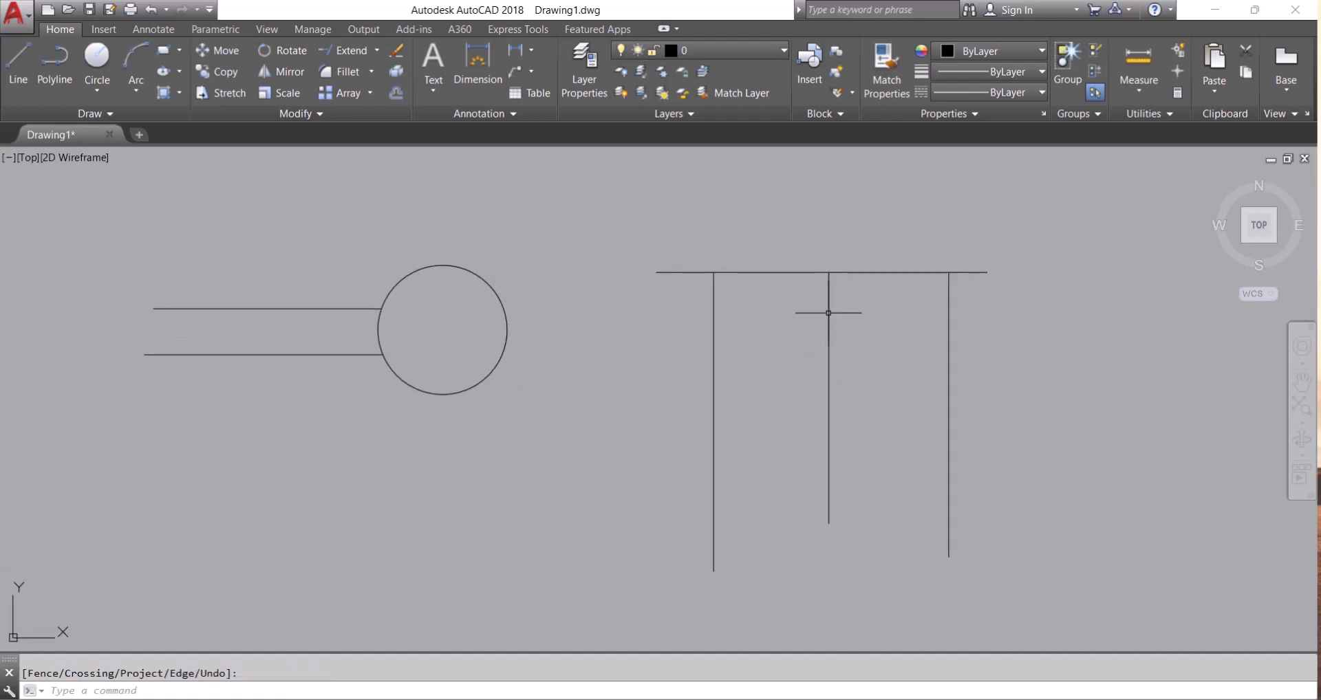
pyautogui.scroll(-4, 793, 313)
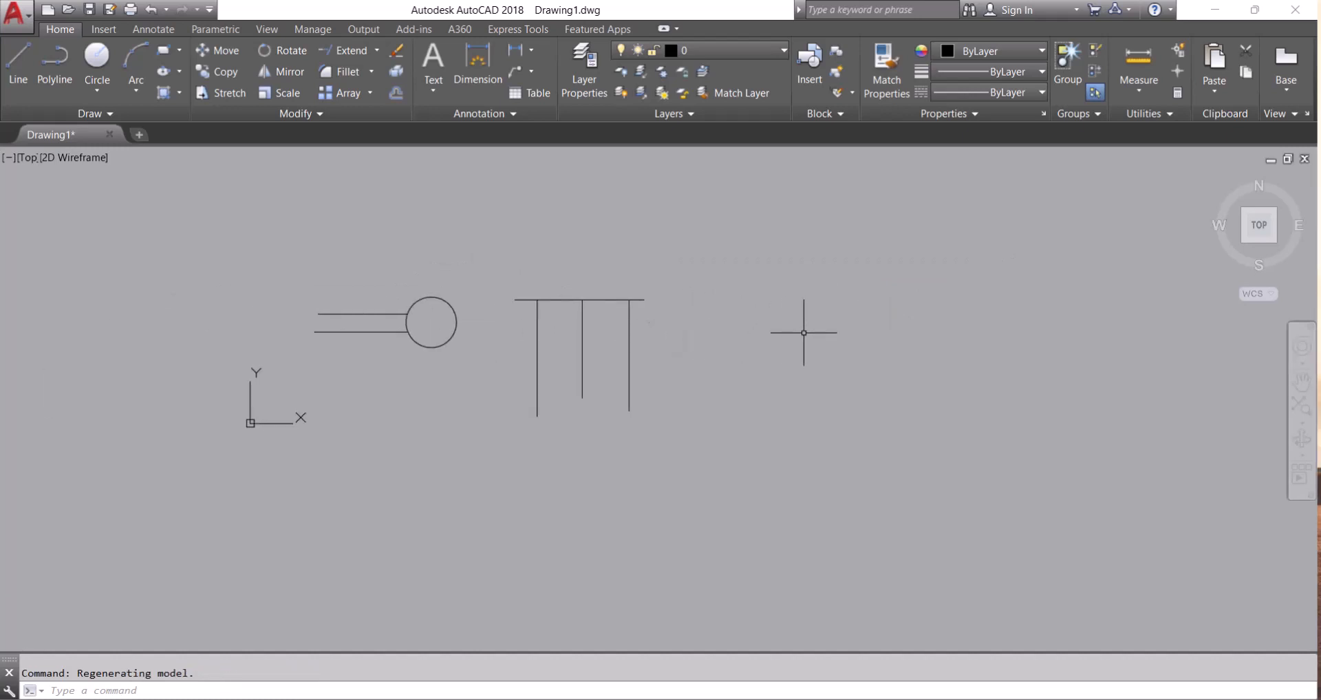
pyautogui.press('Escape')
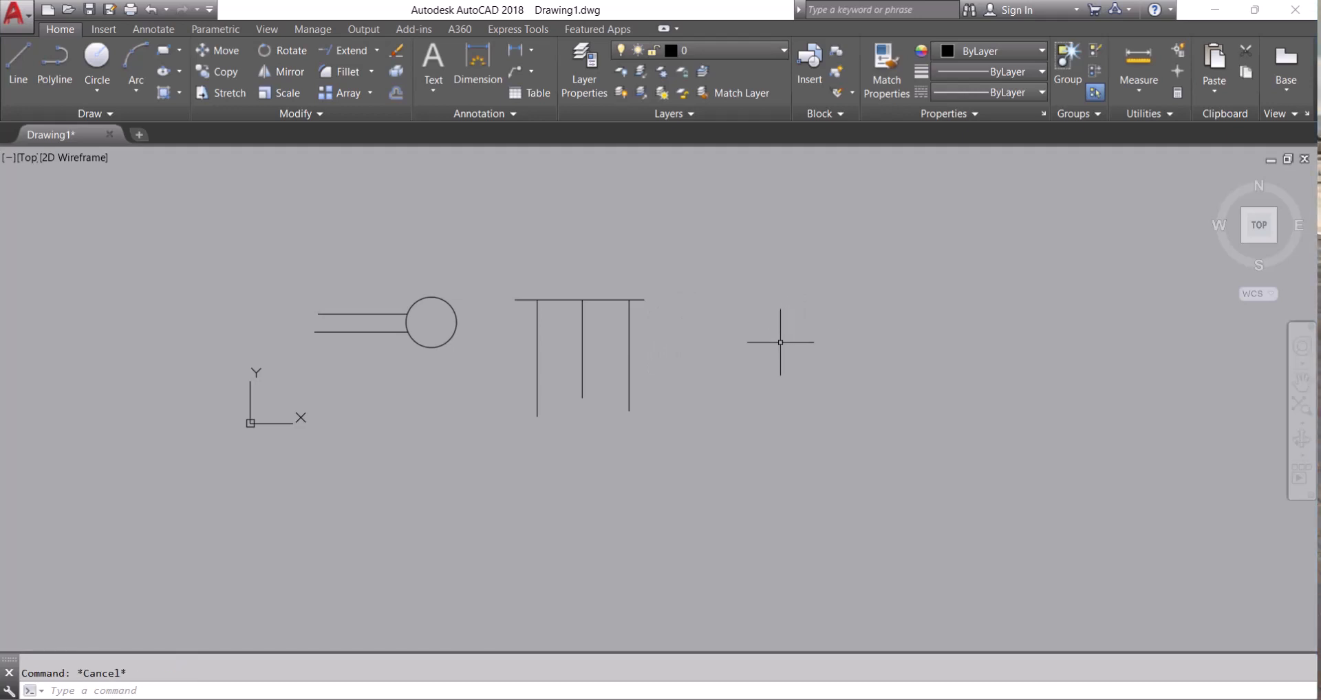
pyautogui.press('Escape')
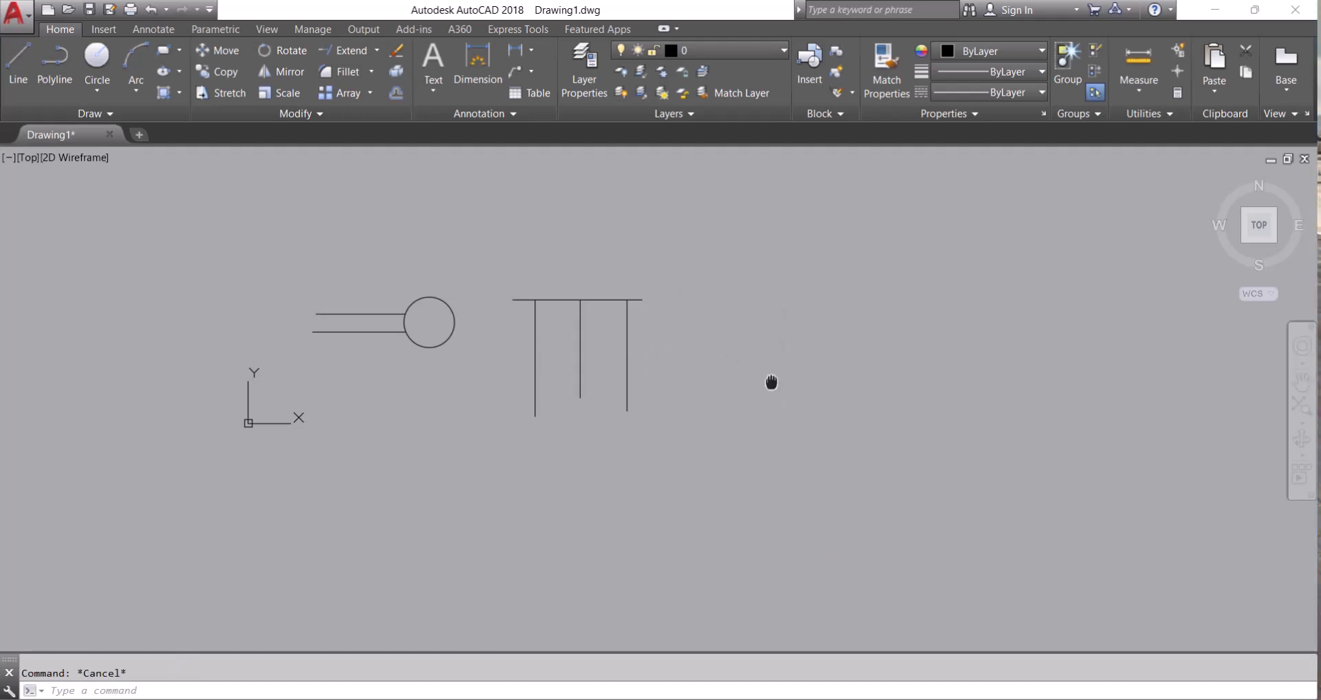
pyautogui.scroll(3, 757, 381)
pyautogui.write('rec')
pyautogui.press('Return')
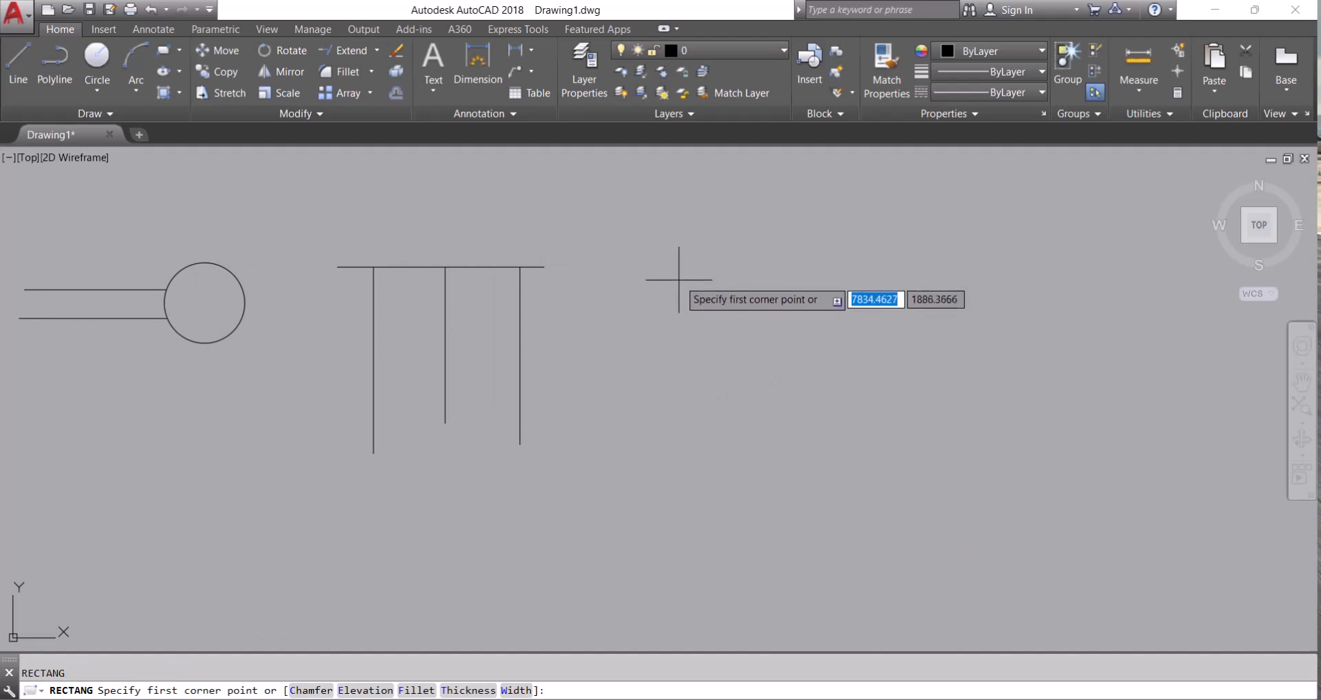
pyautogui.press('Escape')
pyautogui.write('l')
pyautogui.press('Return')
pyautogui.click(669, 317)
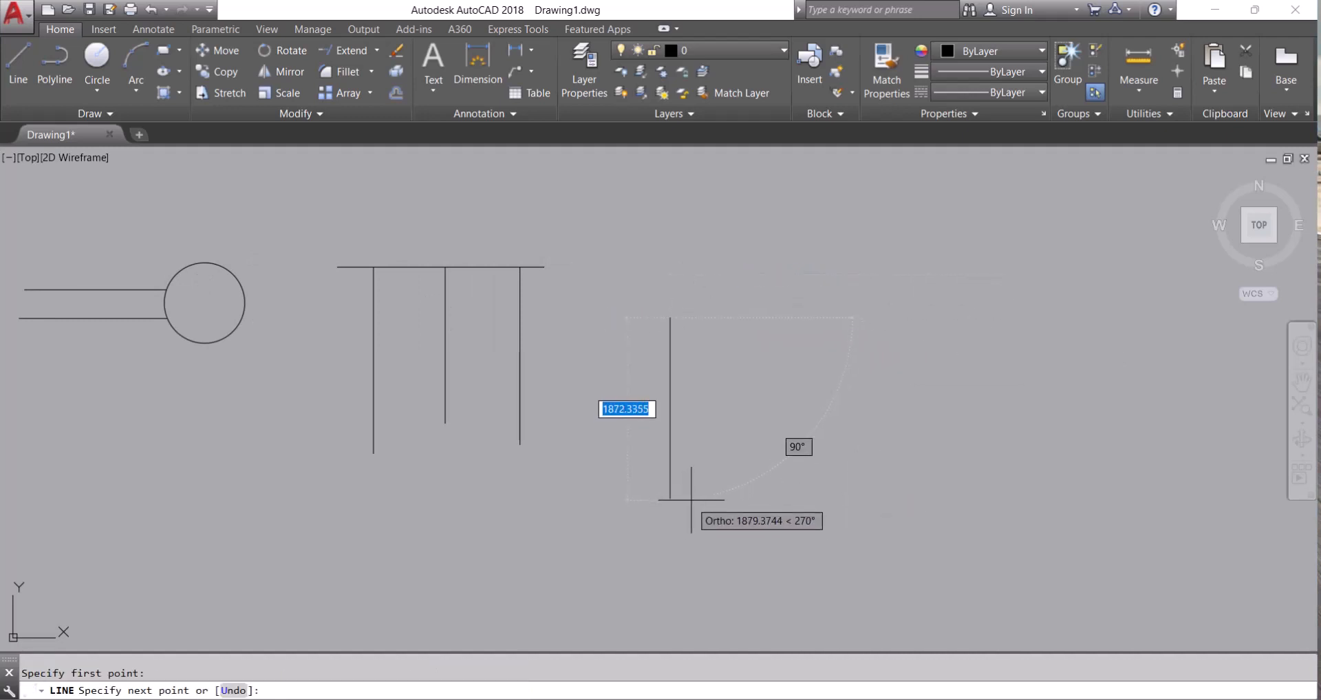
pyautogui.press('Escape')
pyautogui.write('e')
pyautogui.press('Return')
pyautogui.press('Escape')
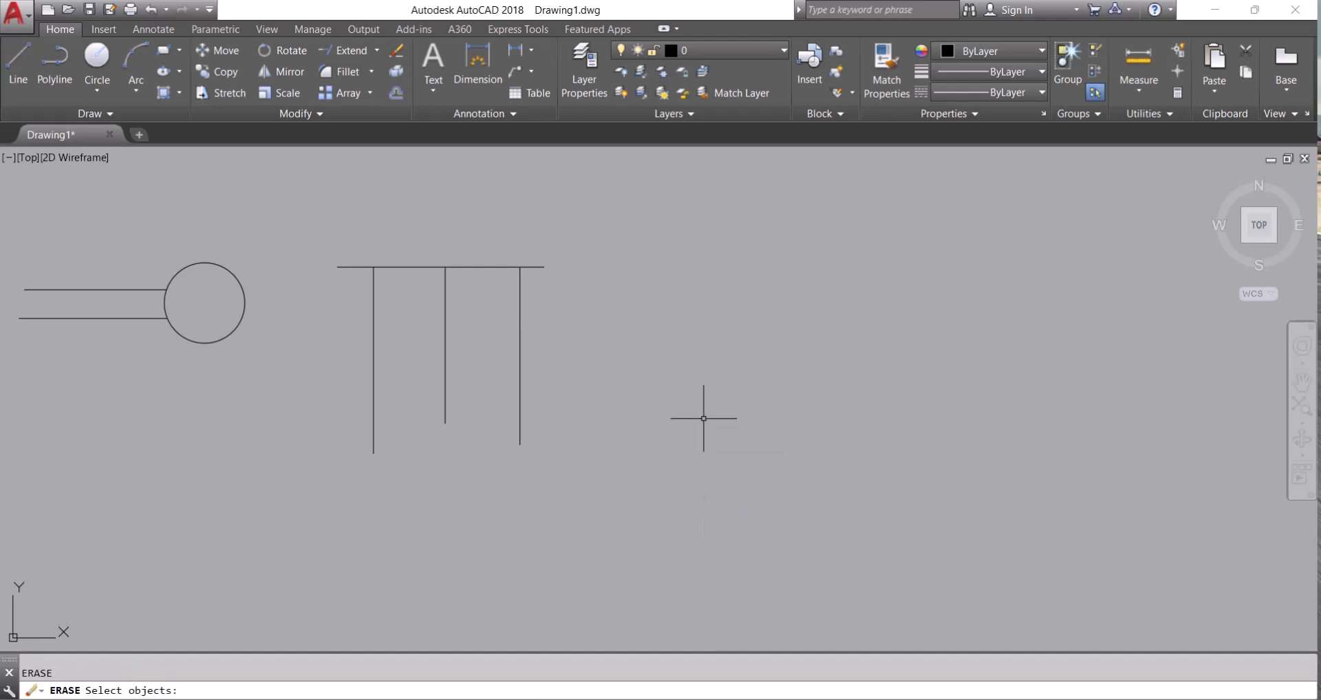
# Draw a long vertical line well to the right of the three extended vertical lines, leaving open space between them.
pyautogui.write('l')
pyautogui.press('Return')
pyautogui.click(1091, 229)
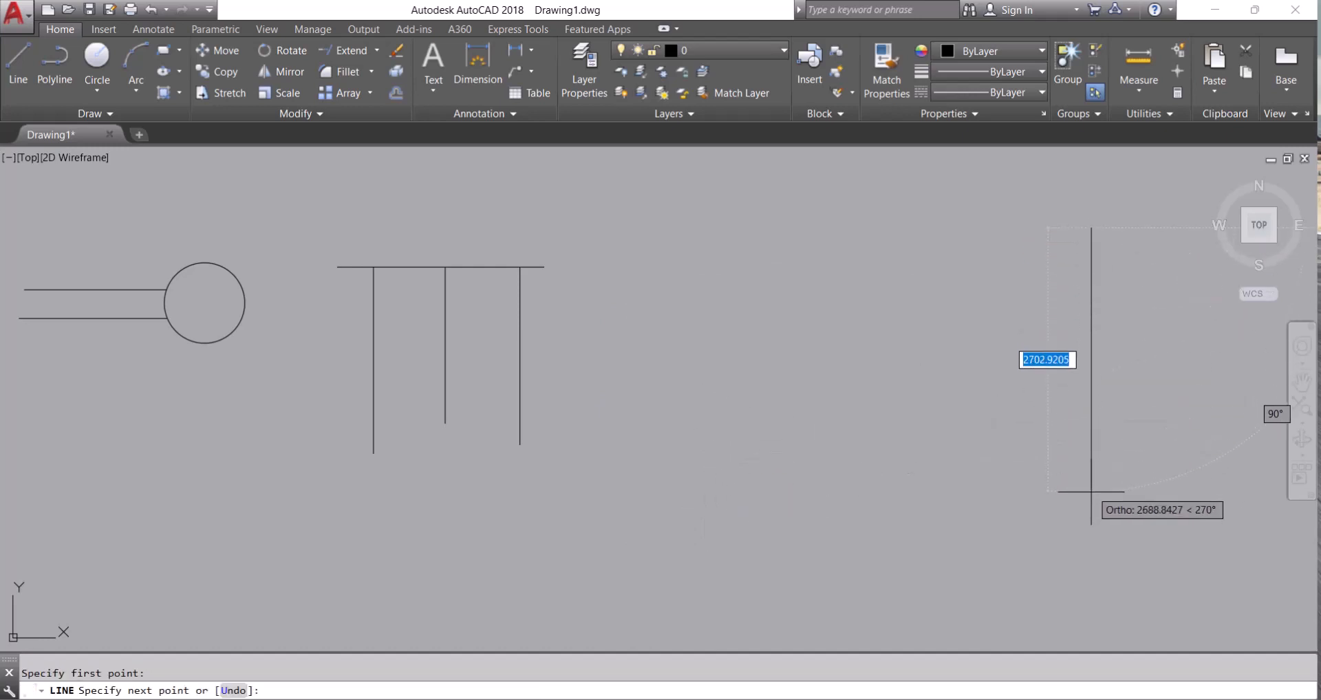
pyautogui.click(1091, 509)
pyautogui.press('Escape')
# Draw three separate horizontal lines of different lengths, one below another, to the left of the new vertical line without touching it.
pyautogui.write('l')
pyautogui.press('Return')
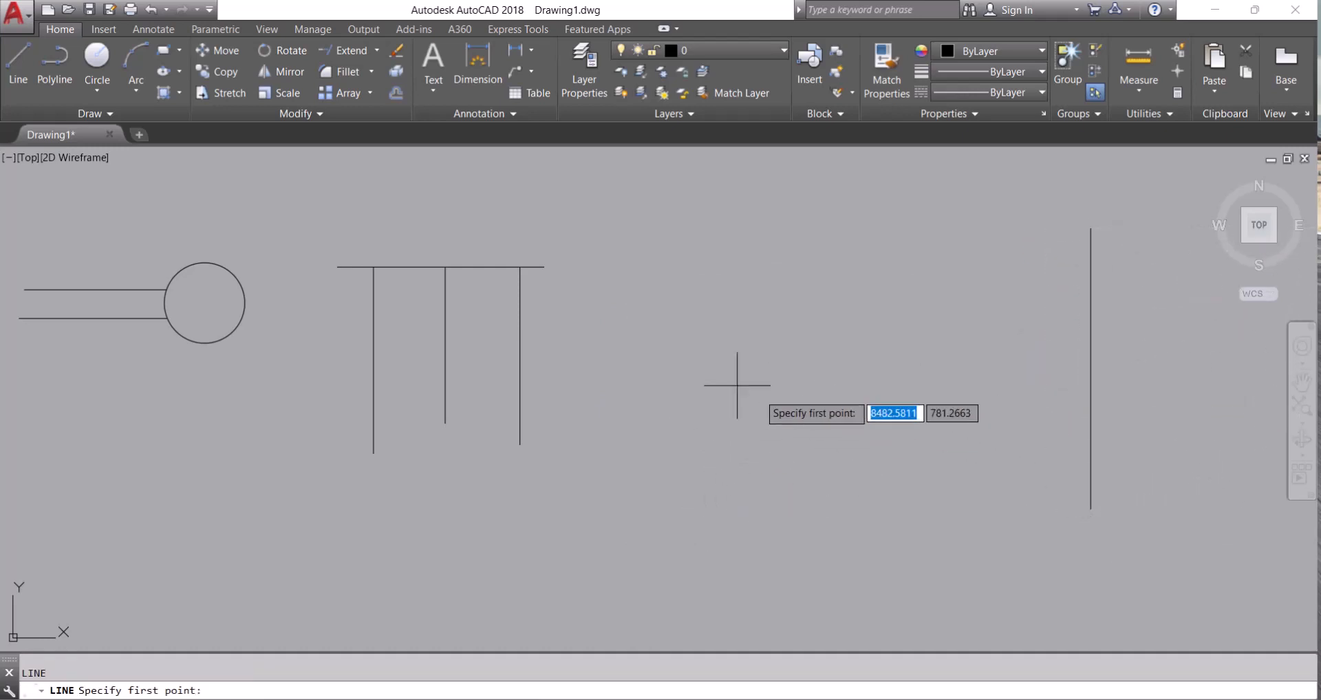
pyautogui.click(697, 335)
pyautogui.click(981, 364)
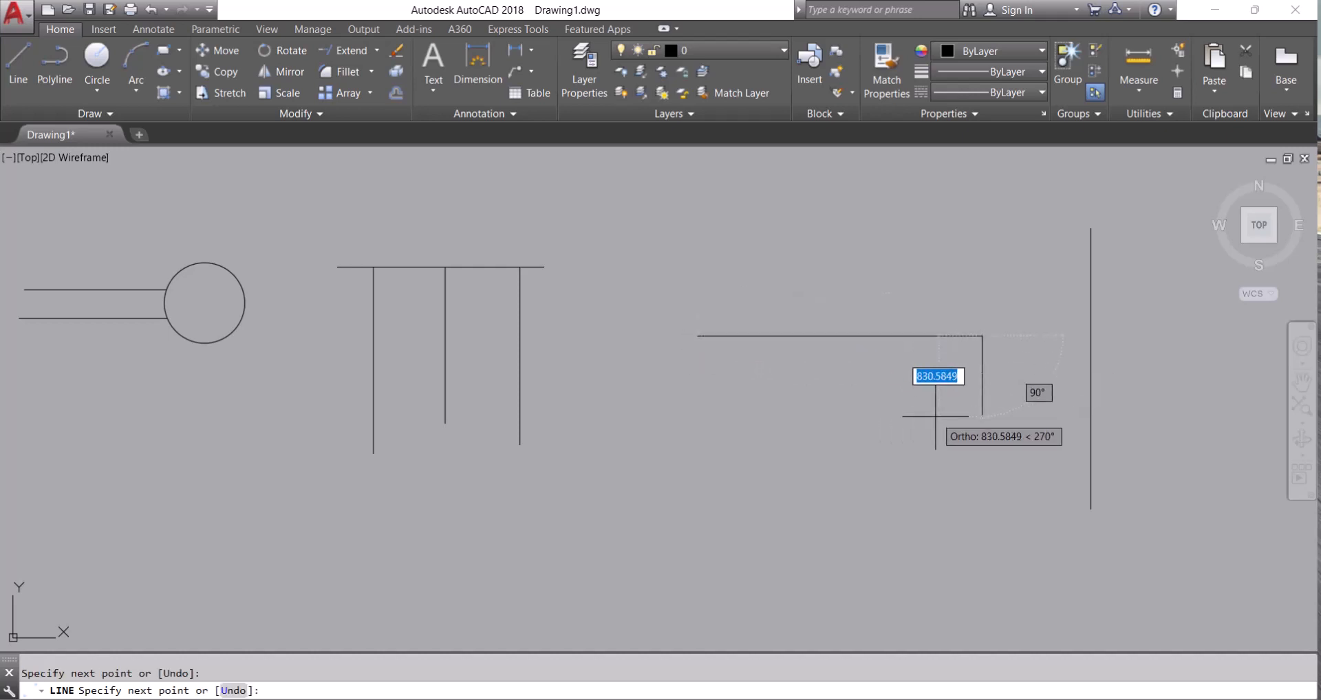
pyautogui.press('Escape')
pyautogui.write('l')
pyautogui.press('Return')
pyautogui.click(655, 391)
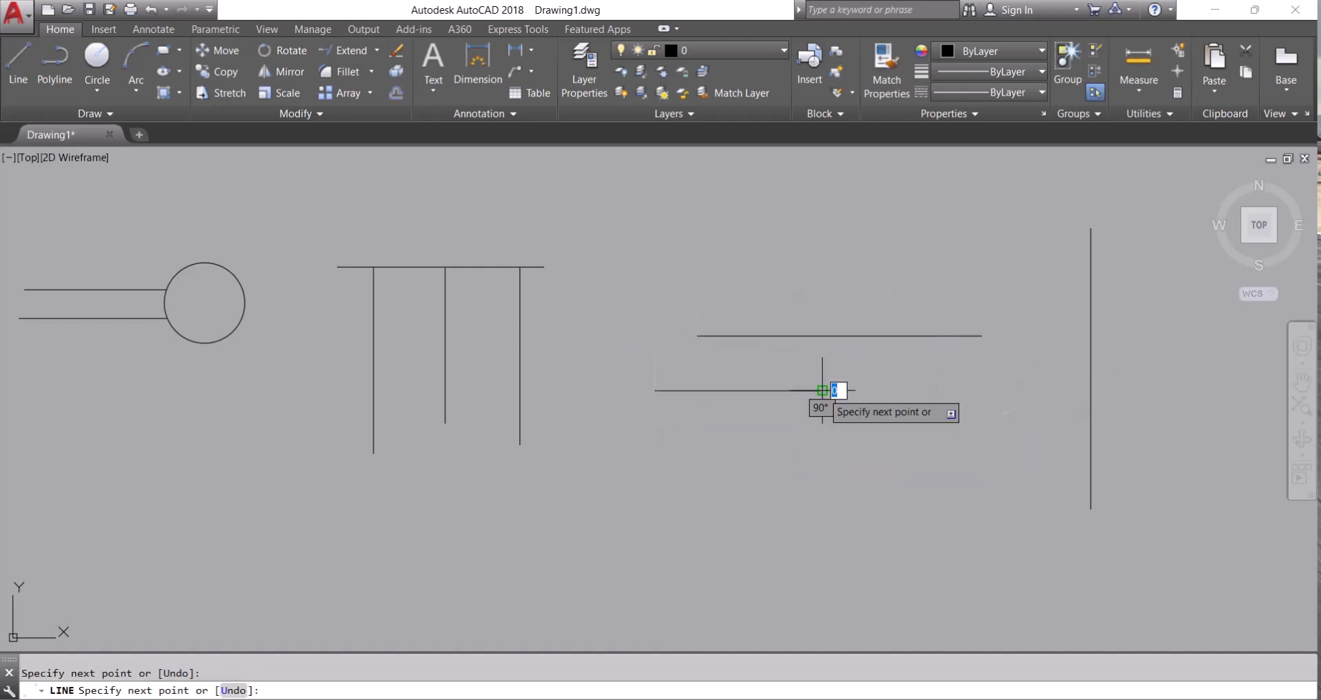
pyautogui.click(821, 391)
pyautogui.press('Escape')
pyautogui.write('l')
pyautogui.press('Return')
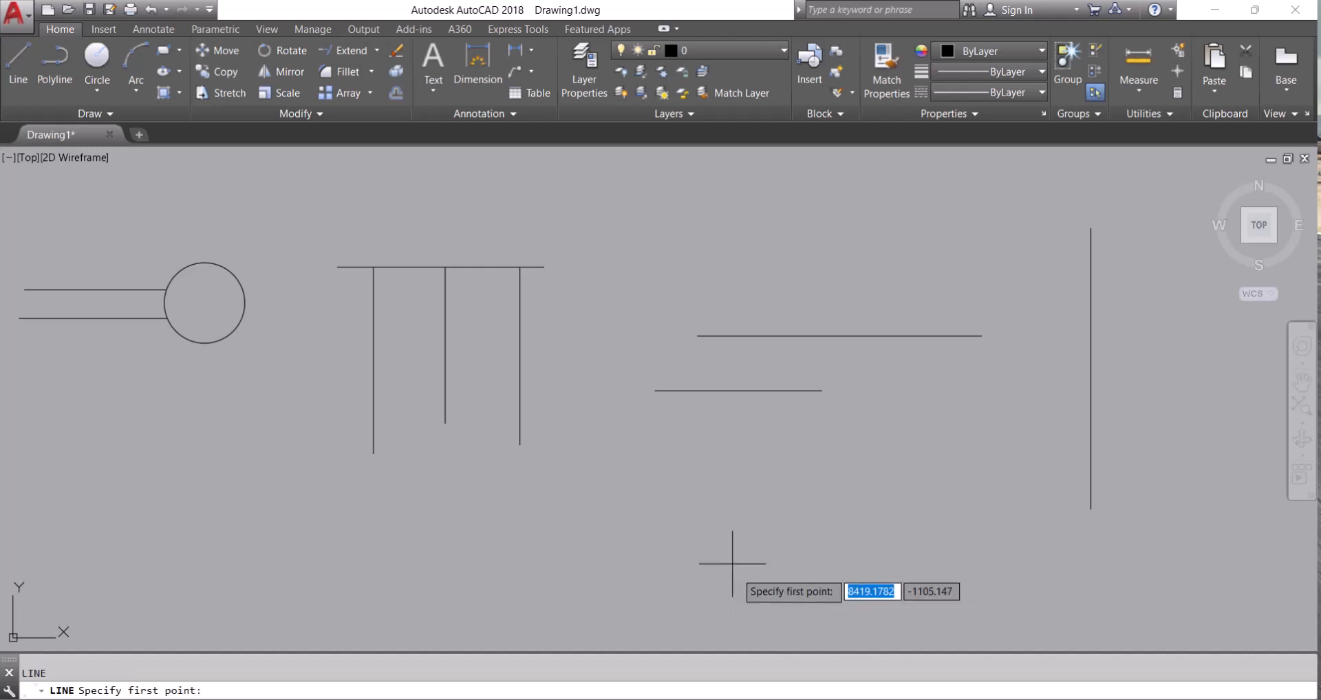
pyautogui.click(640, 475)
pyautogui.click(863, 449)
pyautogui.press('Escape')
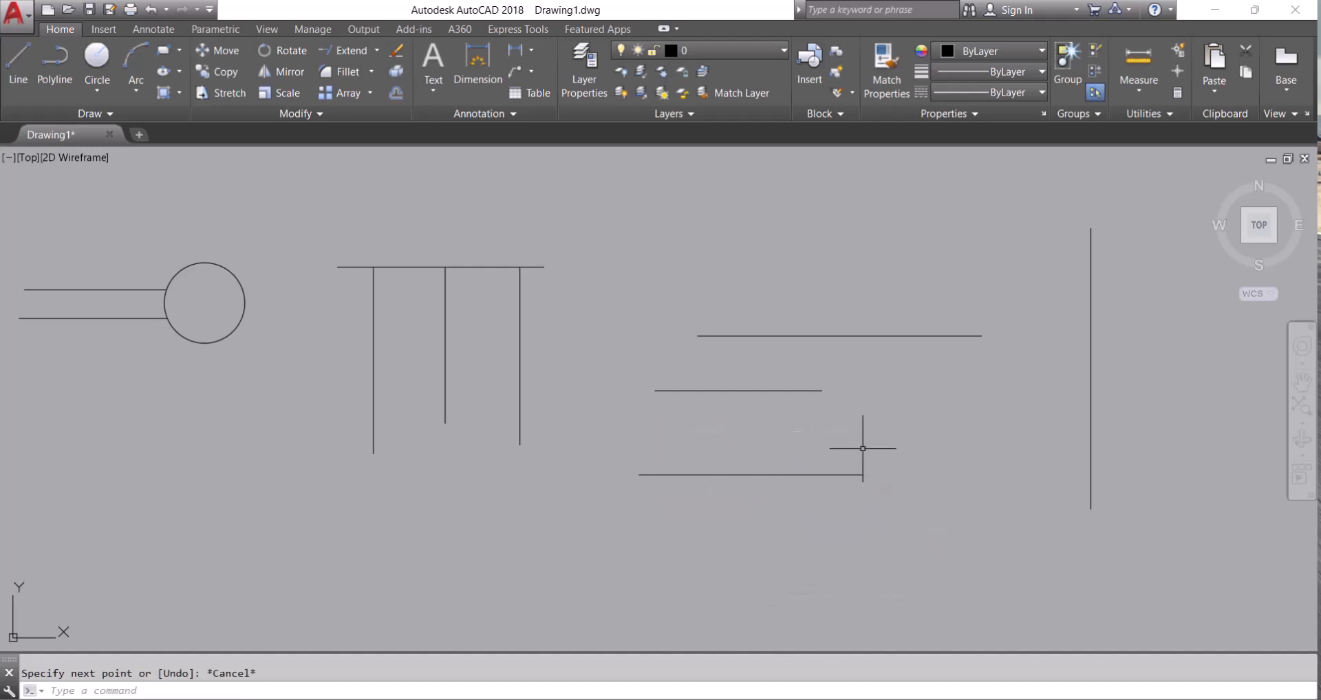
# Extend the three horizontal lines to the vertical line on their right, picking them together with a crossing selection.
pyautogui.moveTo(1030, 464); pyautogui.dragTo(820, 431, button='middle')
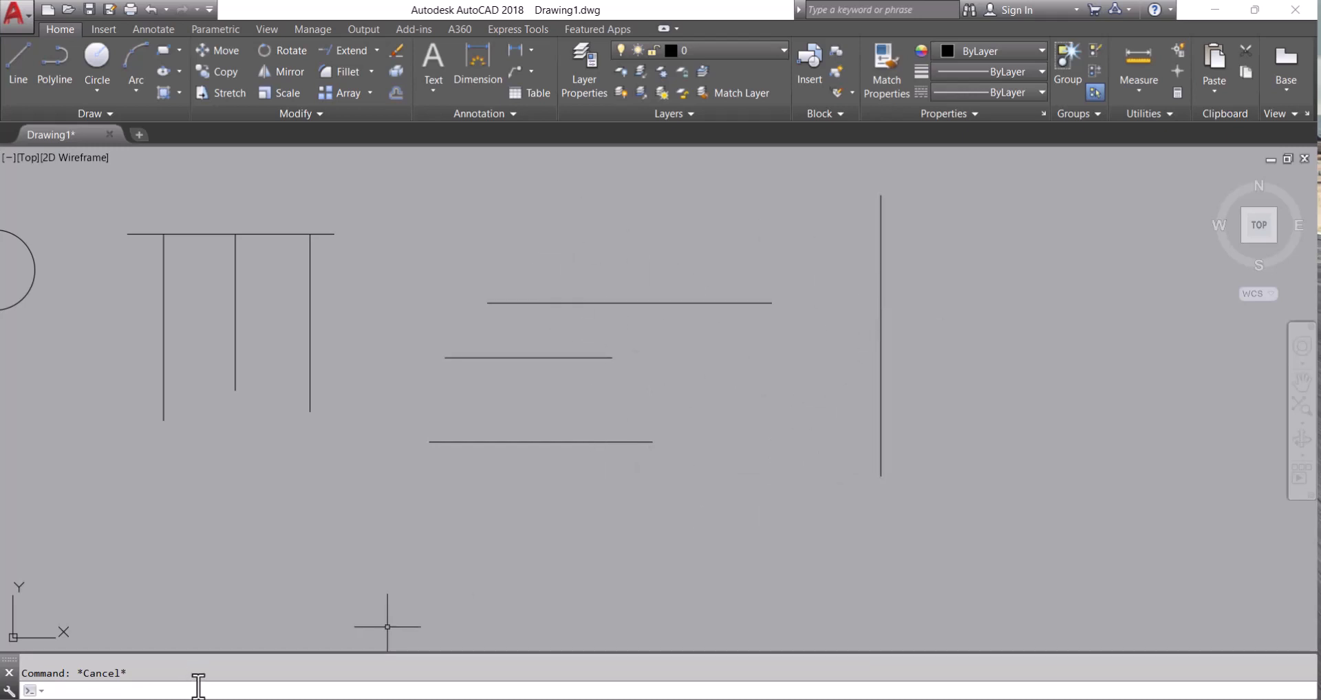
pyautogui.press('Return')
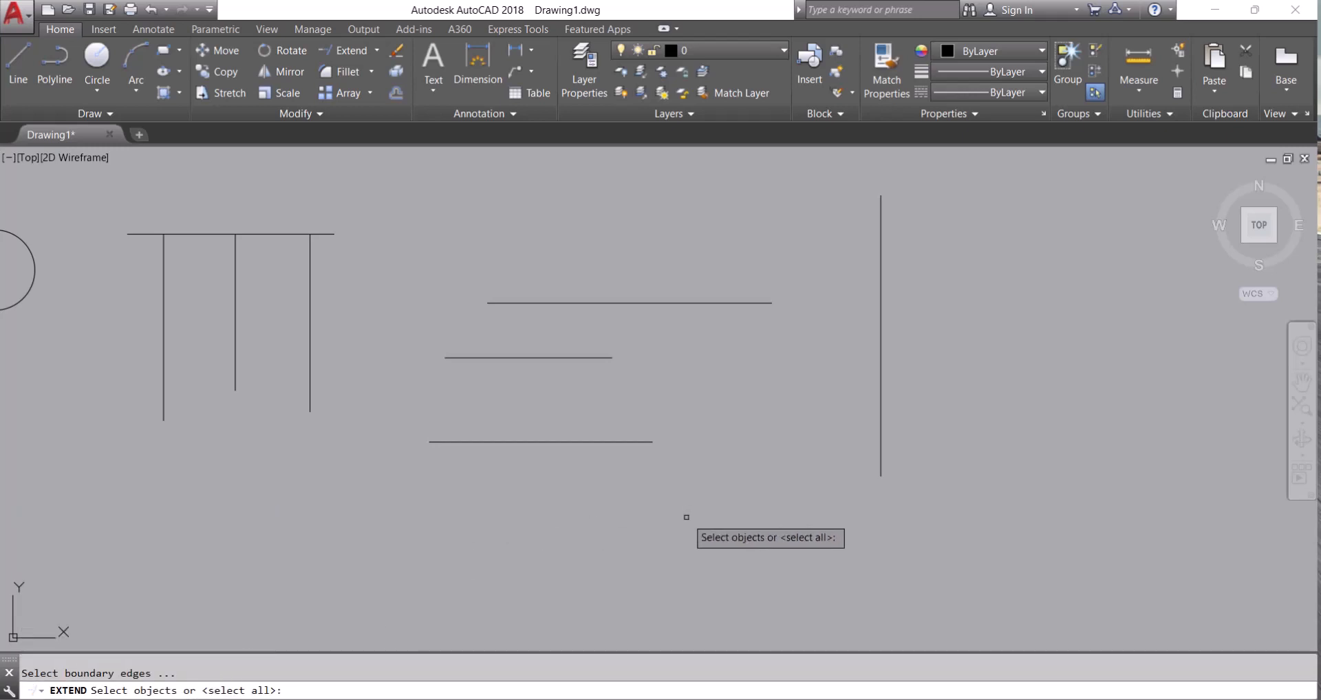
pyautogui.click(881, 440)
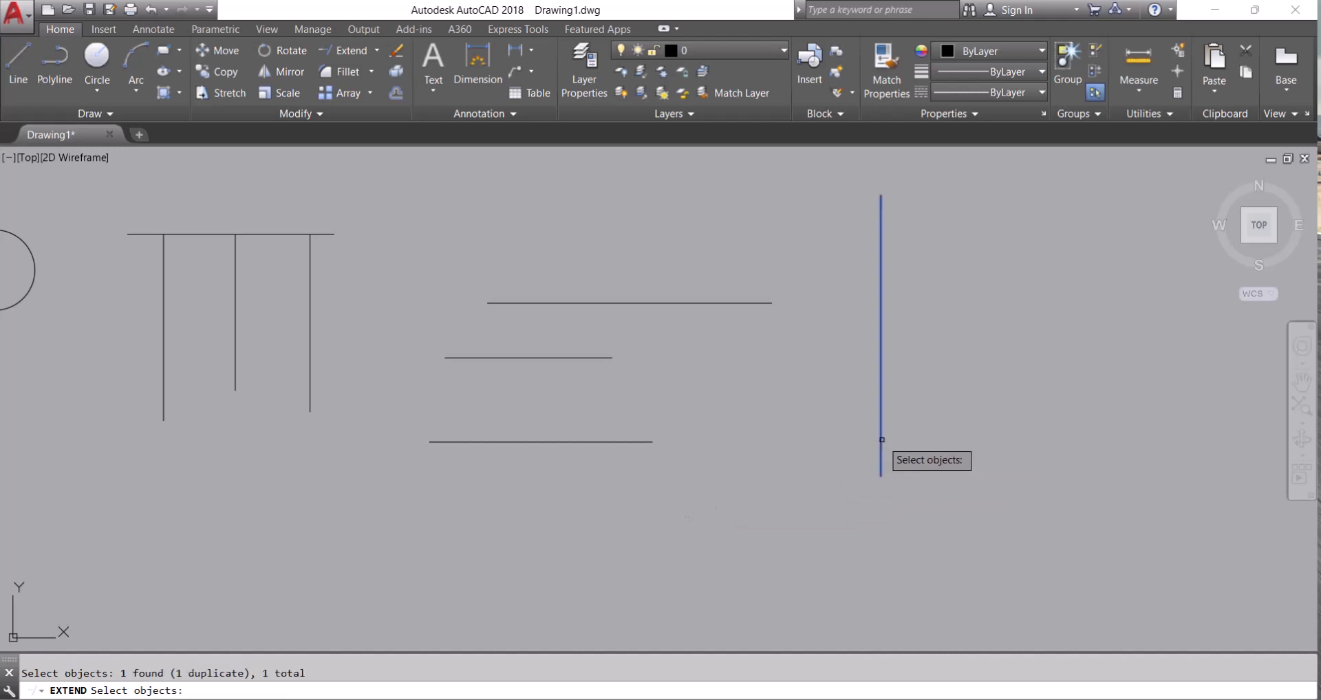
pyautogui.press('Return')
pyautogui.click(716, 513)
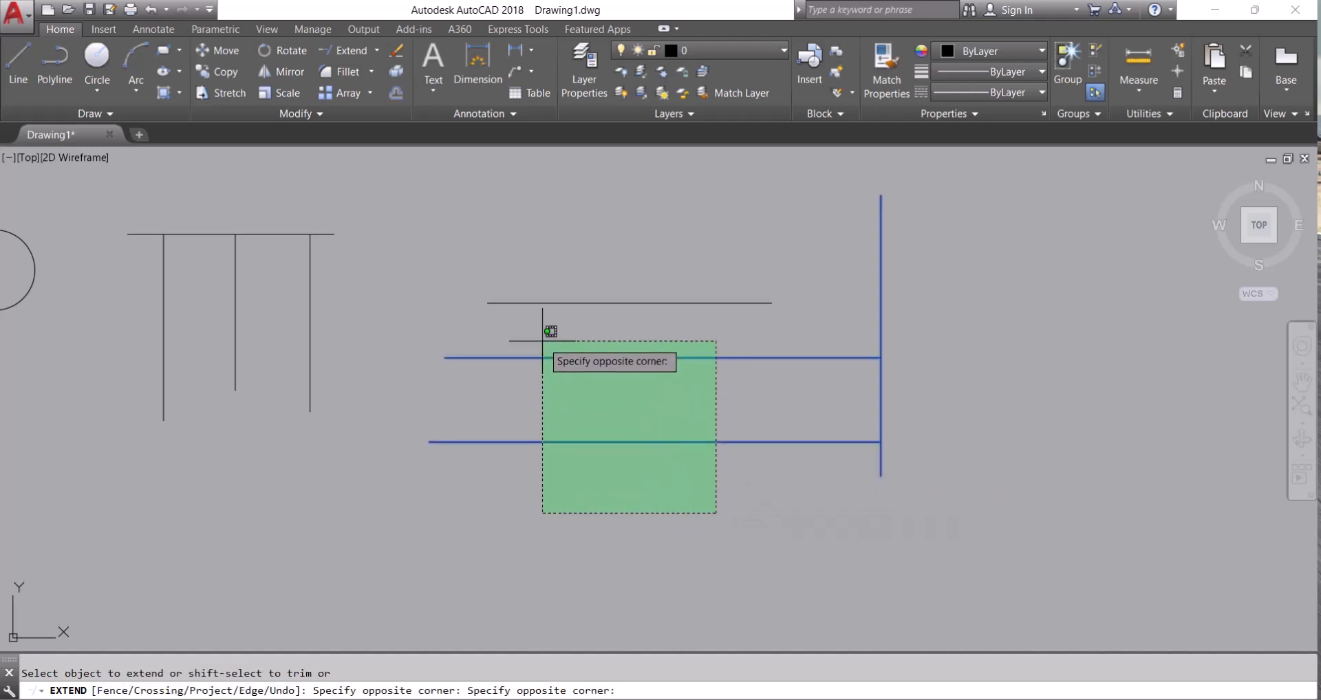
pyautogui.click(564, 237)
pyautogui.press('Return')
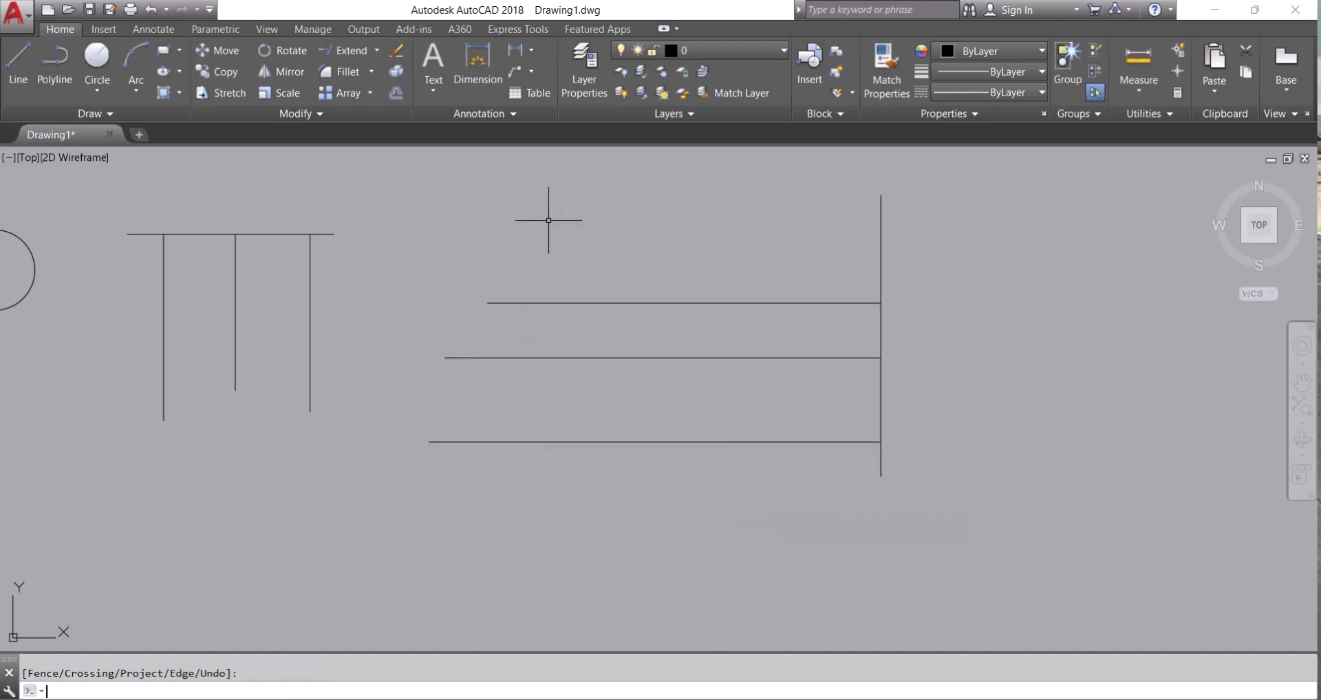
# Draw three staggered horizontal lines to the right of the vertical boundary line, each lower one starting farther from it.
pyautogui.moveTo(860, 450)
pyautogui.mouseDown(button='middle')
pyautogui.moveTo(652, 463)
pyautogui.moveTo(566, 496)
pyautogui.mouseUp(button='middle')
pyautogui.press('Escape')
pyautogui.write('l')
pyautogui.press('Return')
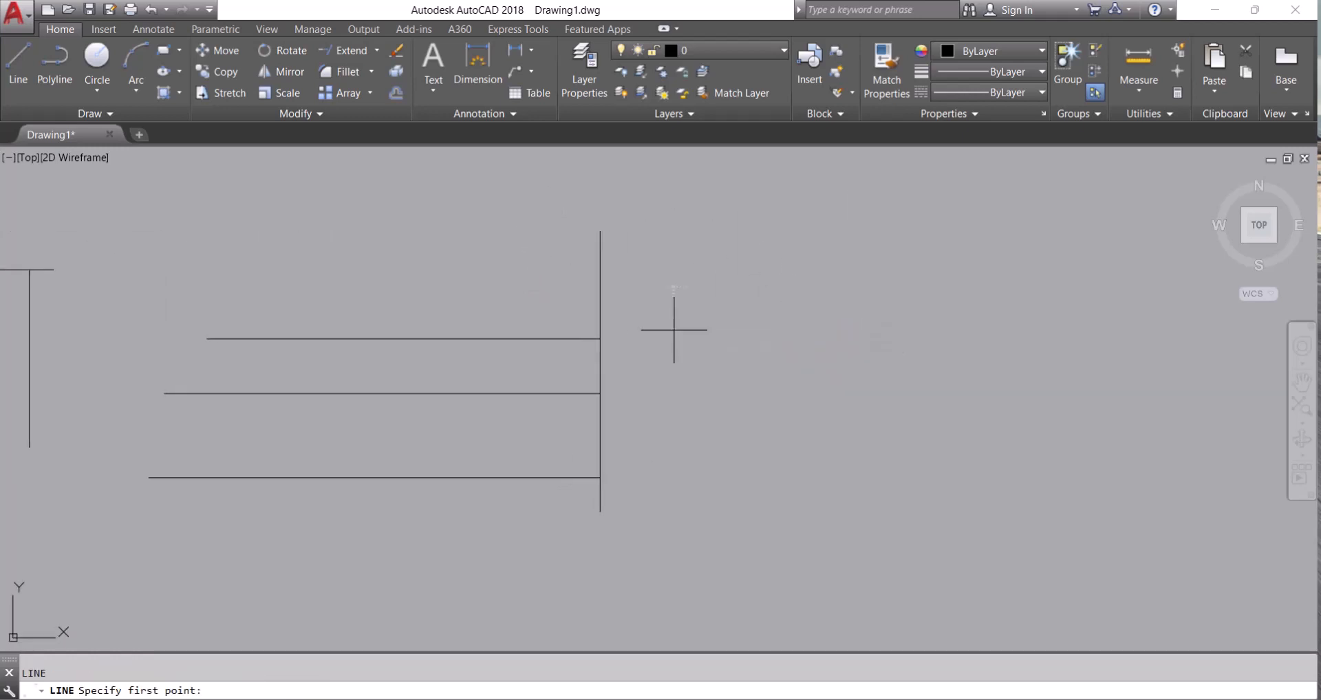
pyautogui.click(673, 330)
pyautogui.click(1015, 331)
pyautogui.press('Escape')
pyautogui.press('Return')
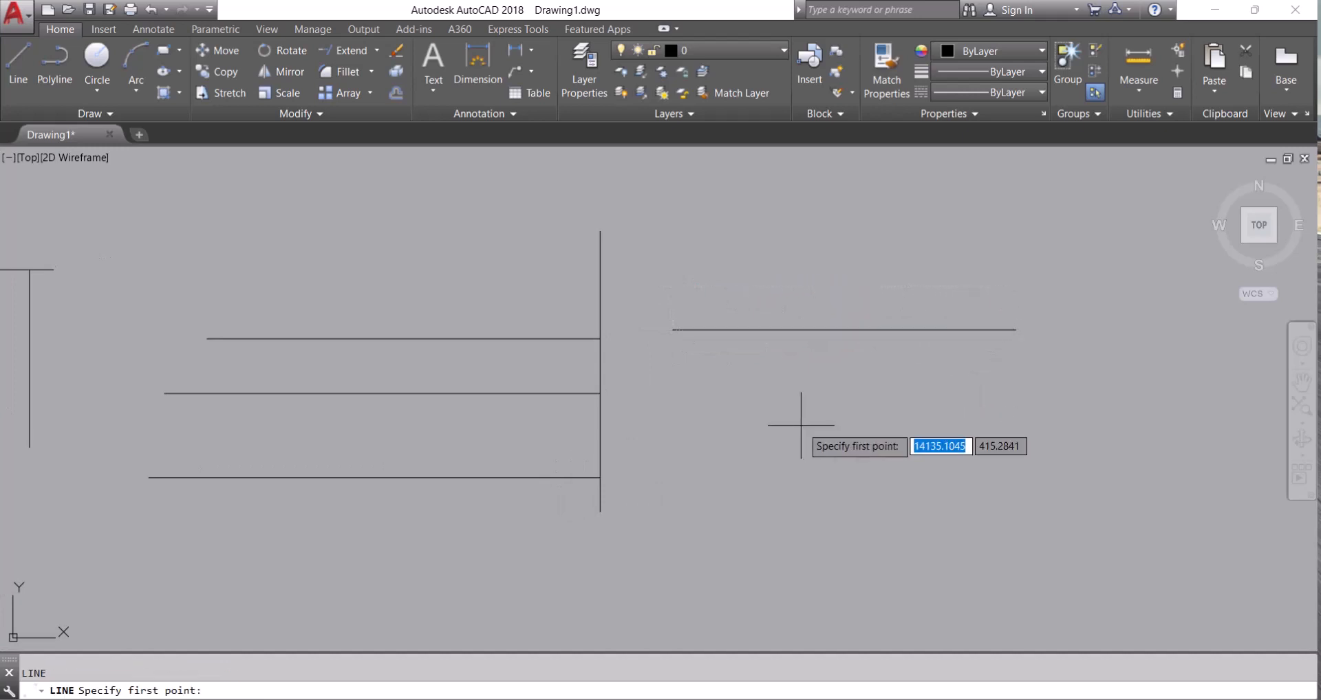
pyautogui.click(787, 403)
pyautogui.click(1094, 404)
pyautogui.press('Escape')
pyautogui.press('Return')
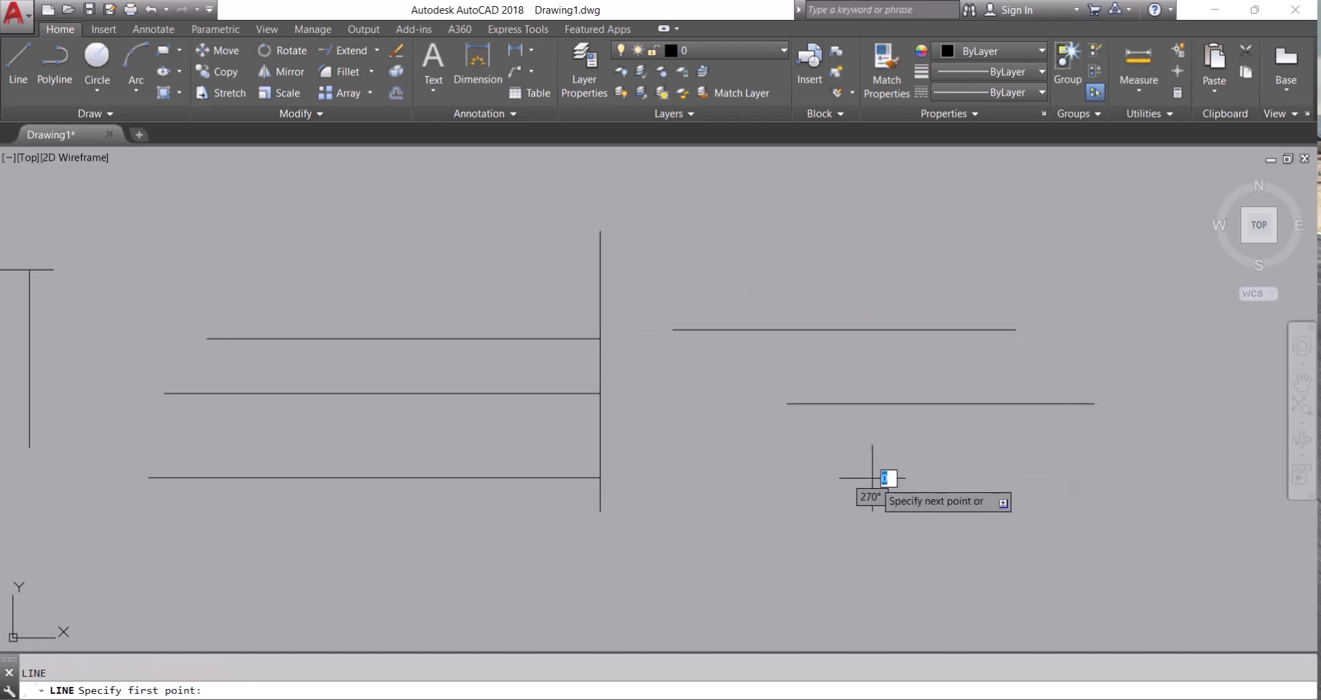
pyautogui.click(873, 479)
pyautogui.click(1158, 478)
pyautogui.press('Escape')
pyautogui.click(628, 268)
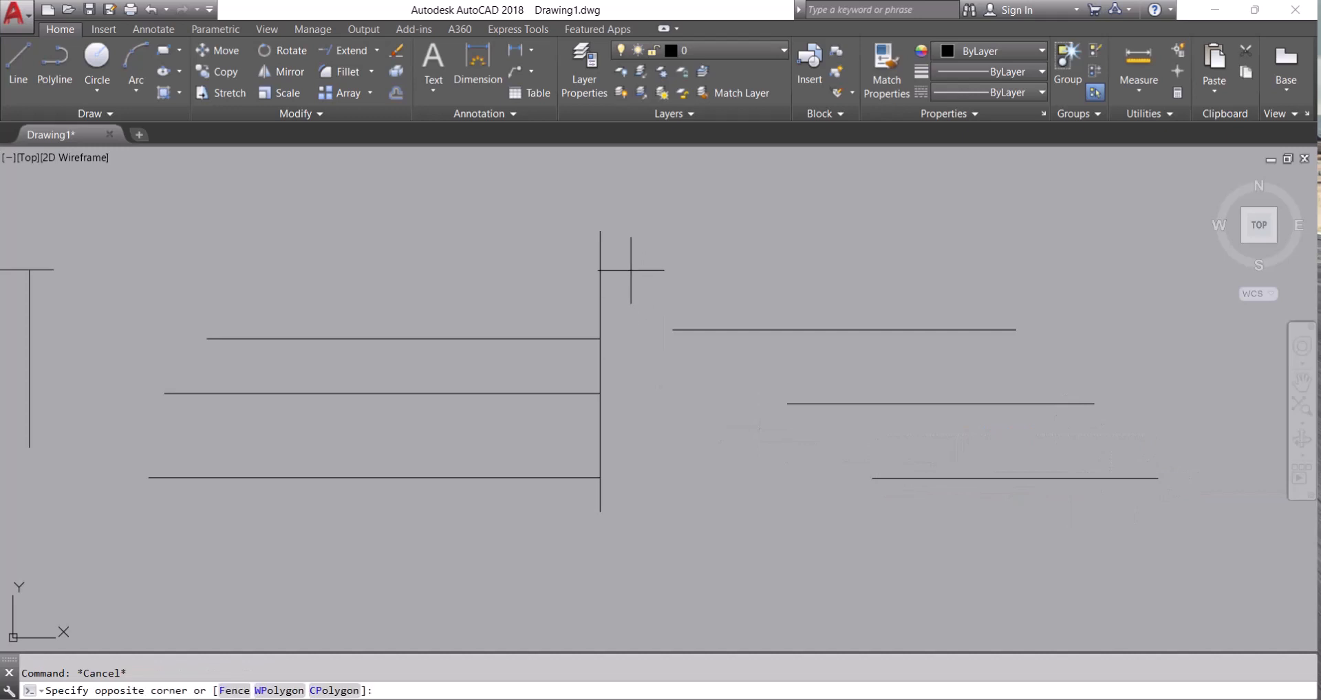
pyautogui.press('Escape')
# Extend the three staggered lines leftward to the vertical boundary line, using a crossing selection over their left ends.
pyautogui.write('ex')
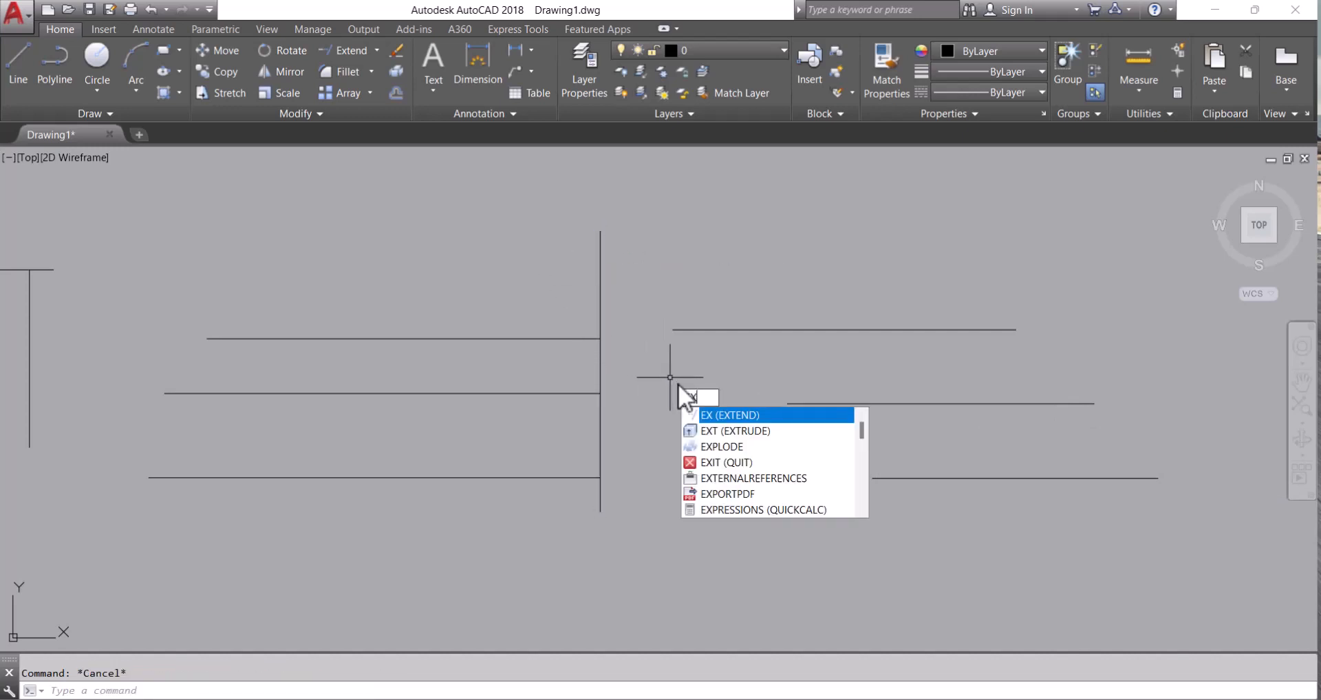
pyautogui.press('Return')
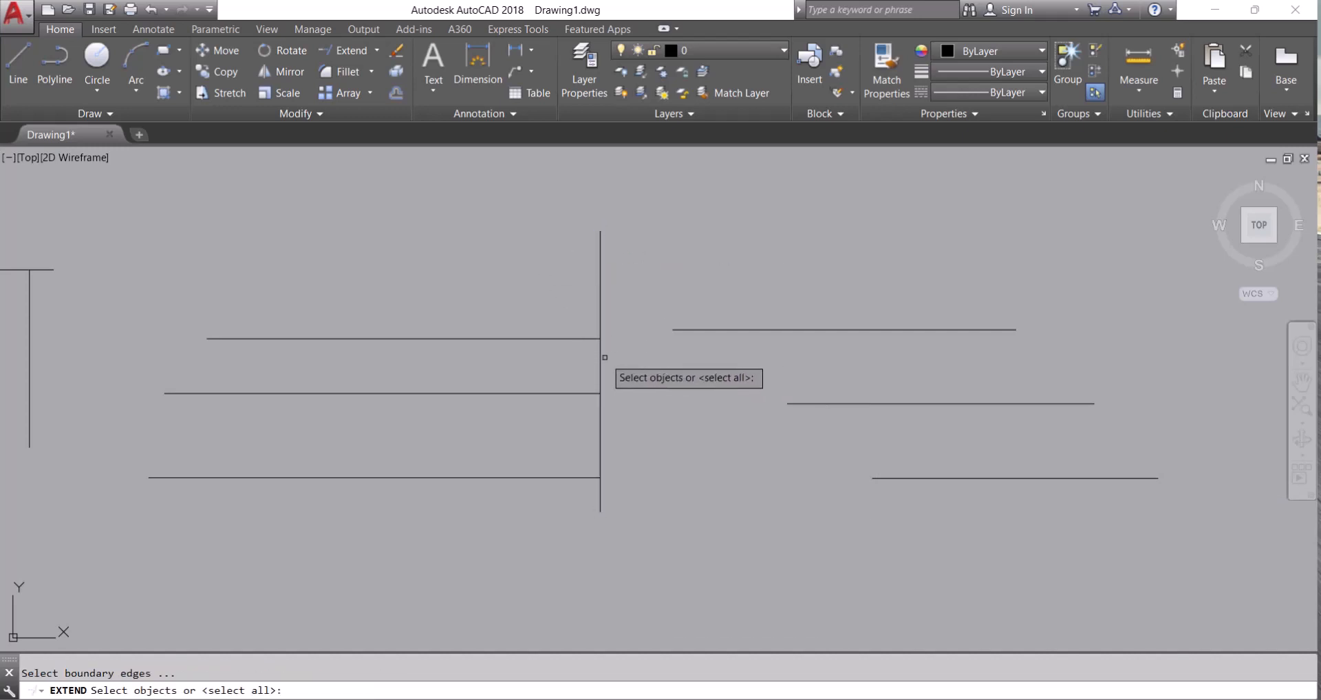
pyautogui.click(600, 357)
pyautogui.press('Return')
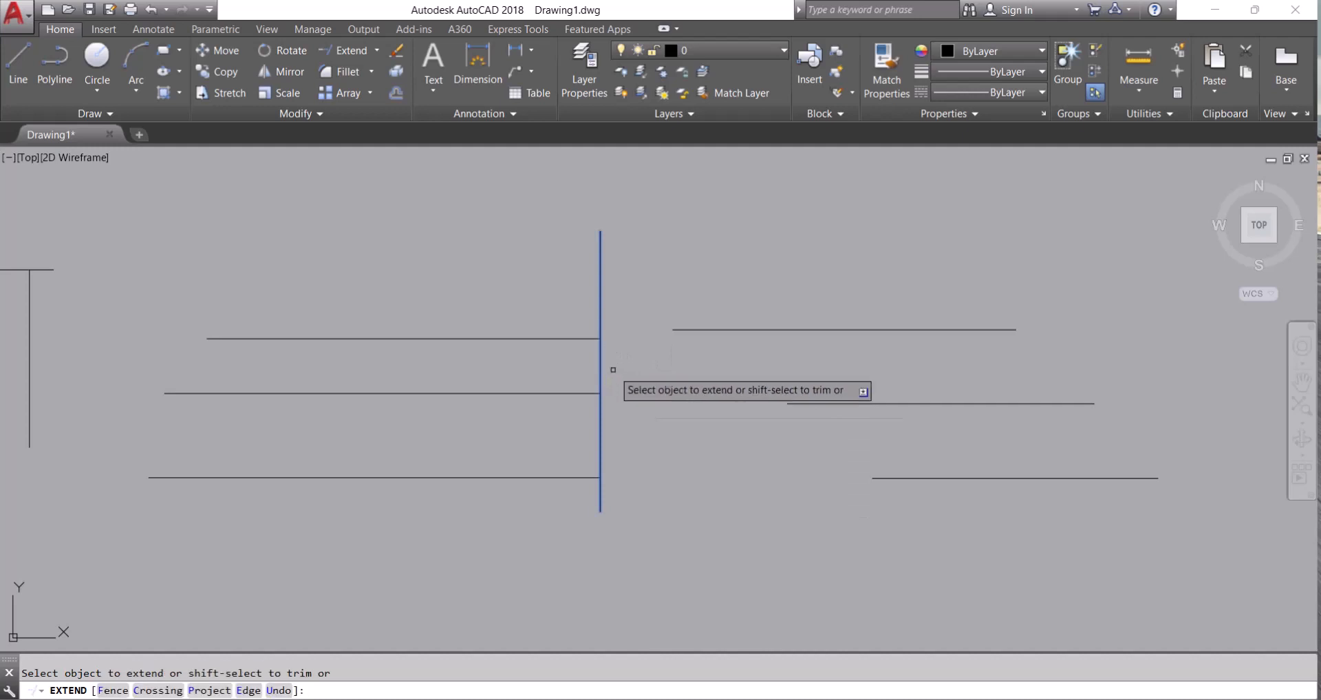
pyautogui.click(879, 488)
pyautogui.click(774, 291)
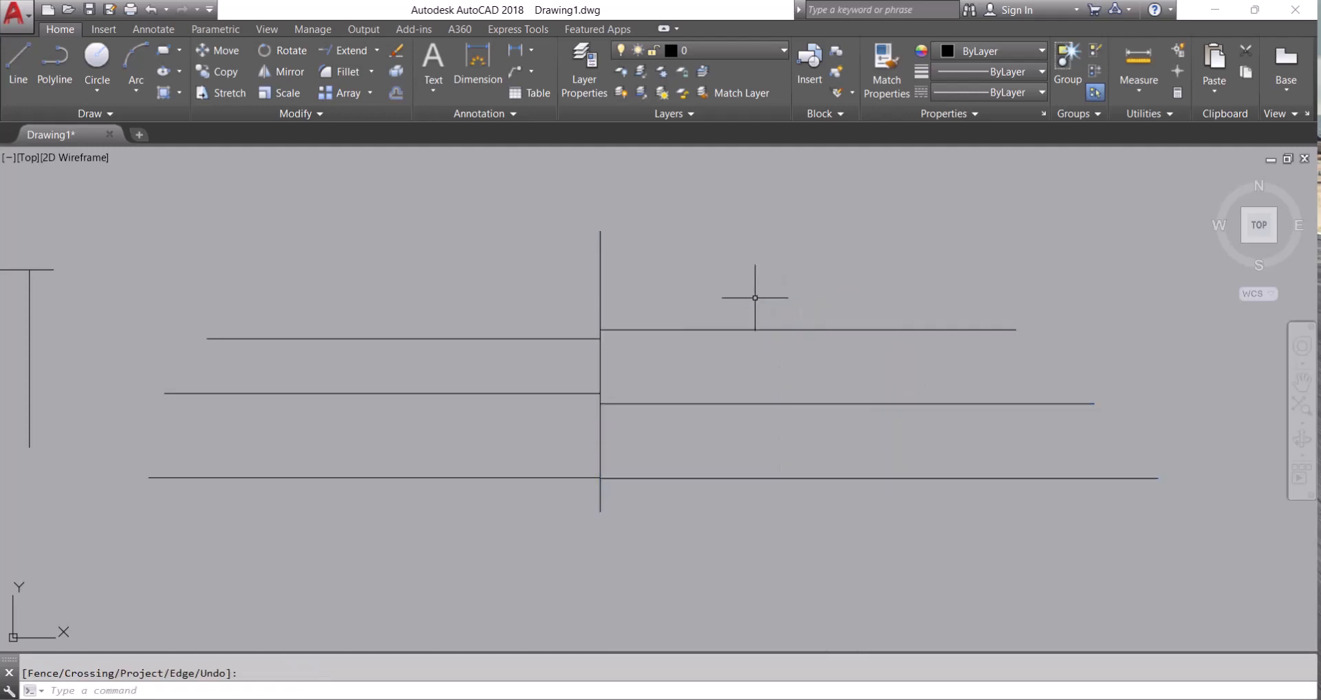
pyautogui.scroll(-2, 640, 341)
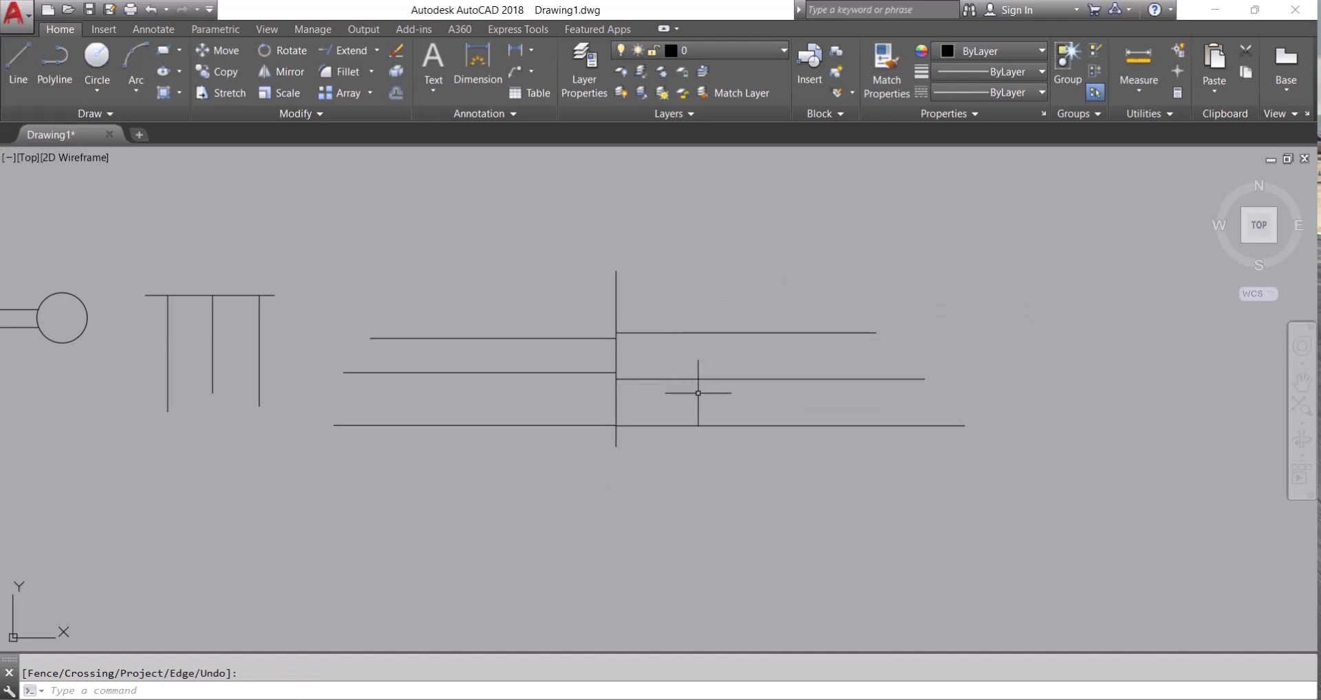
pyautogui.scroll(-3, 698, 394)
pyautogui.moveTo(572, 384); pyautogui.dragTo(614, 403, button='middle')
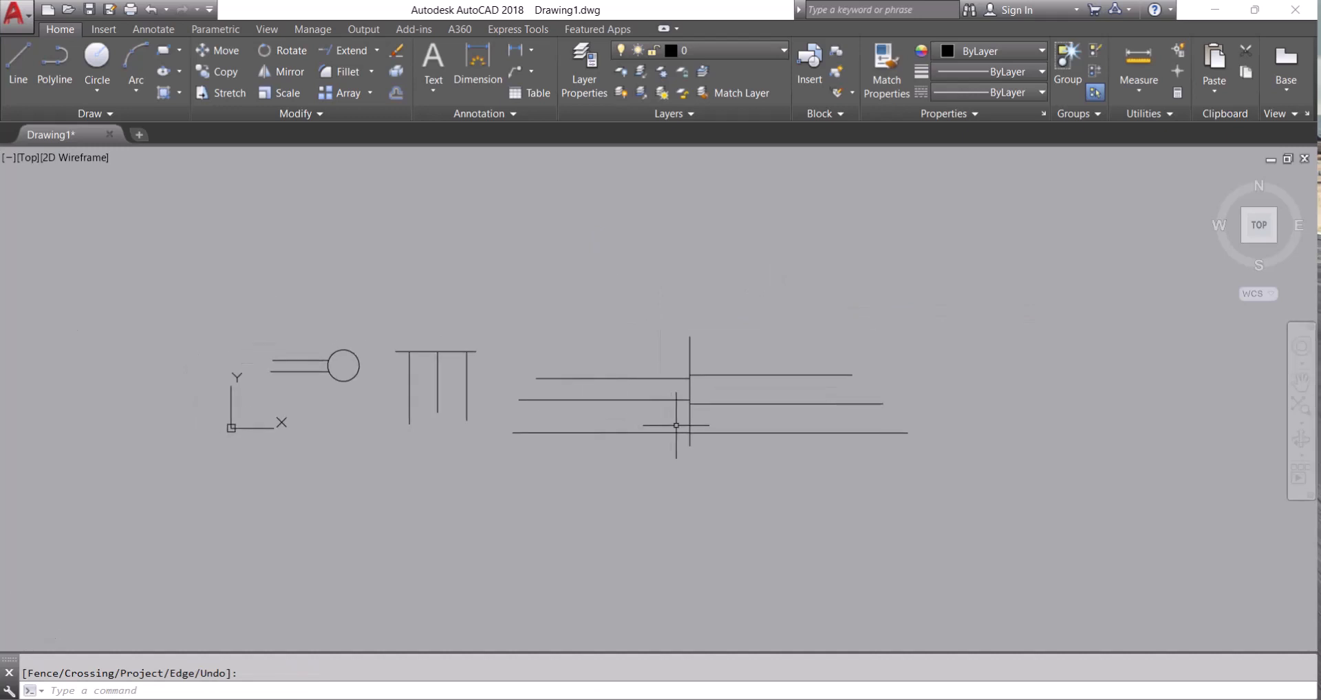